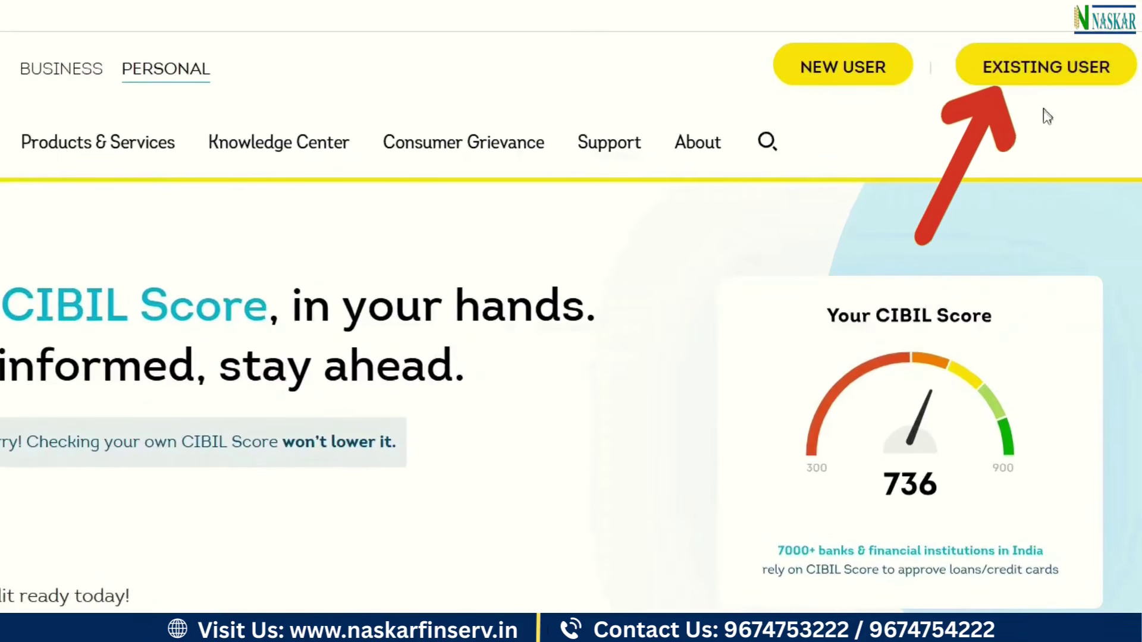
Open the existing-user login for individuals and choose to log in with a username
left_click(1061, 70)
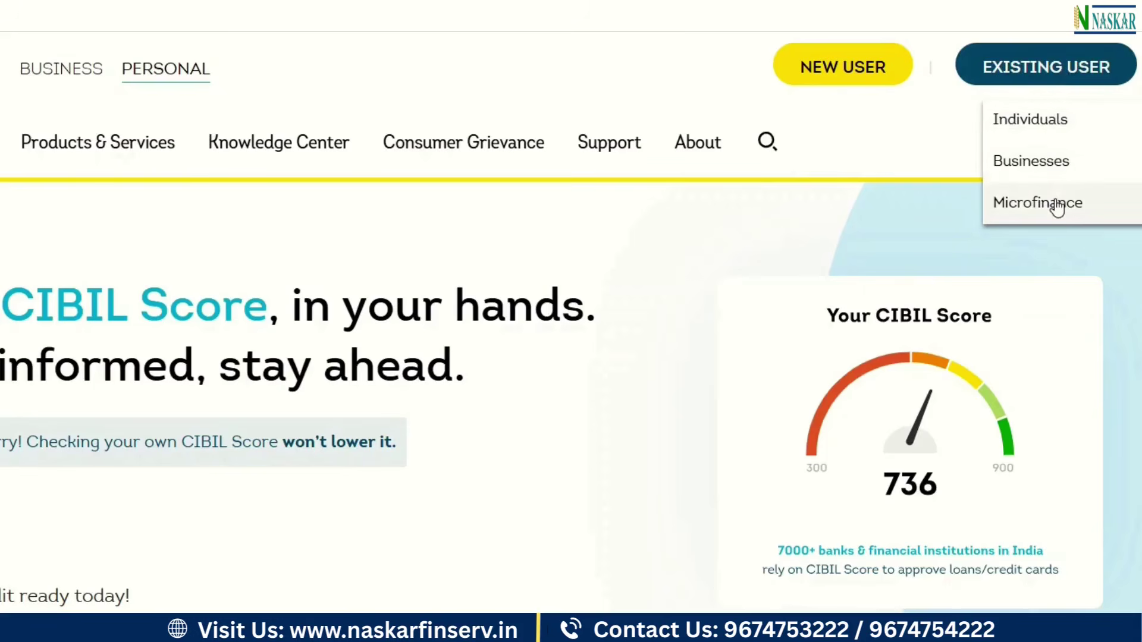
left_click(1040, 128)
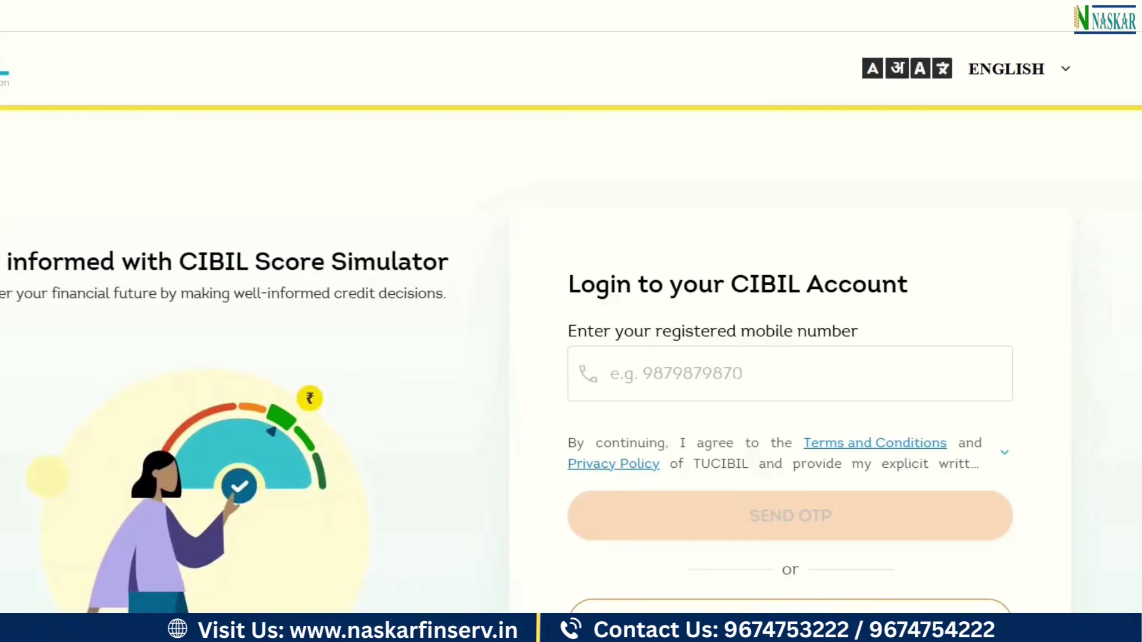
scroll(1074, 433, "down", 4)
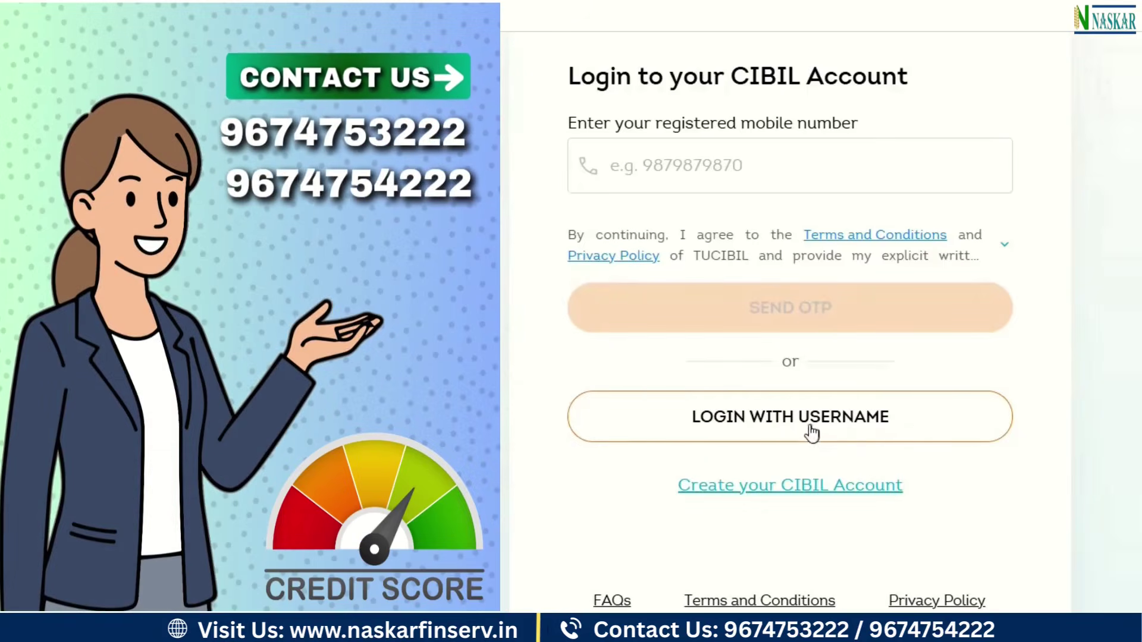
left_click(808, 429)
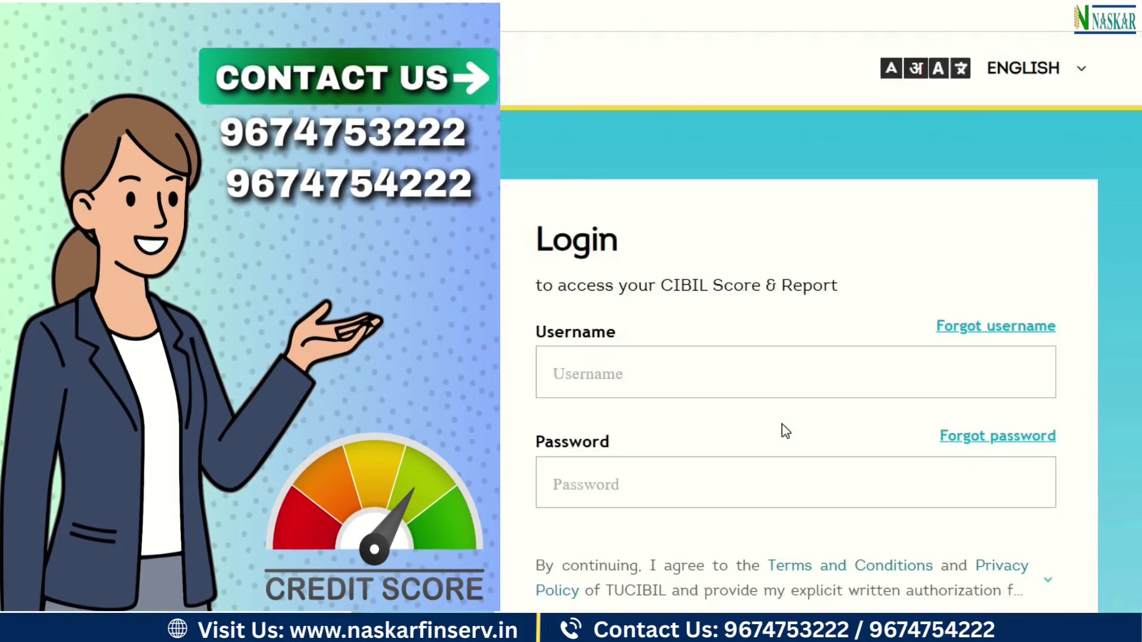
Fill in the username with the saved e-mail address, enter the account password, and log in
left_click(785, 381)
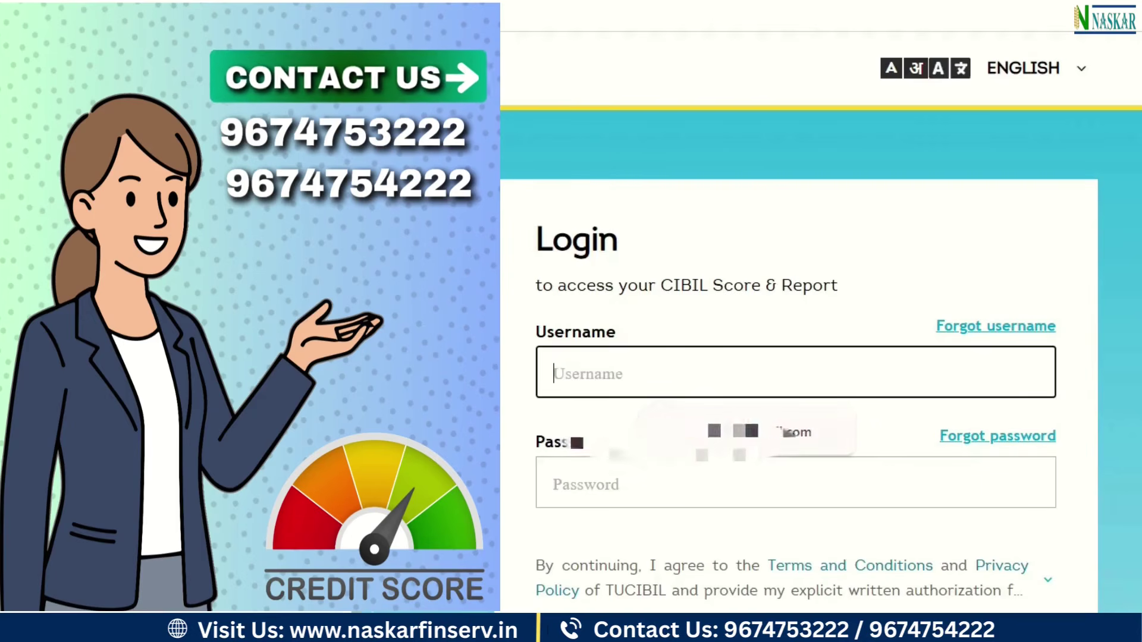
type("r")
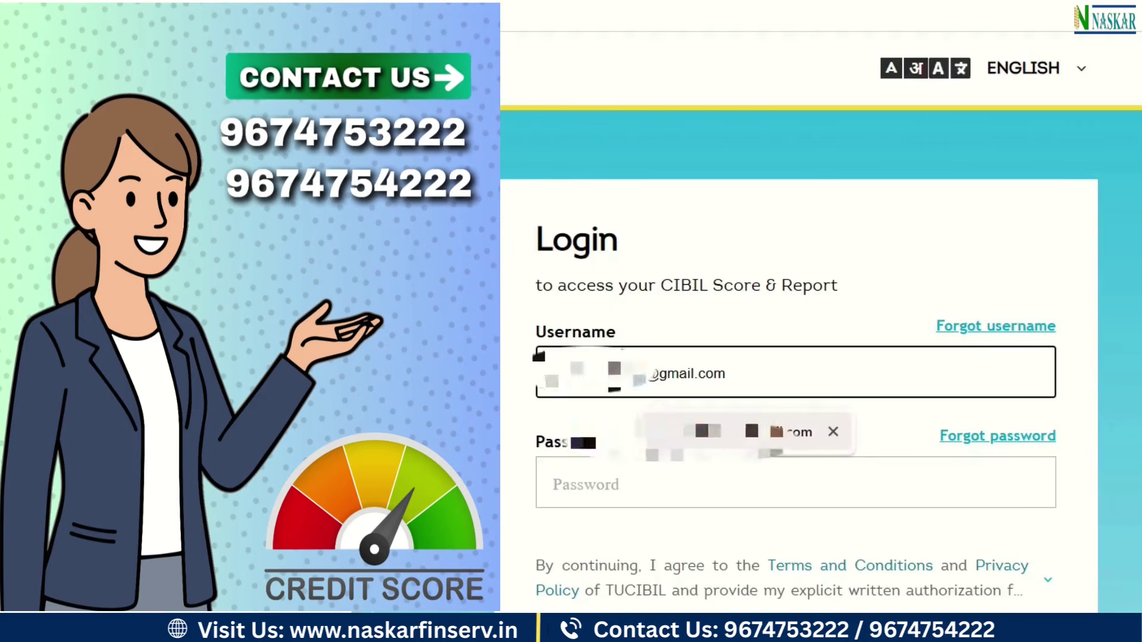
key("Return")
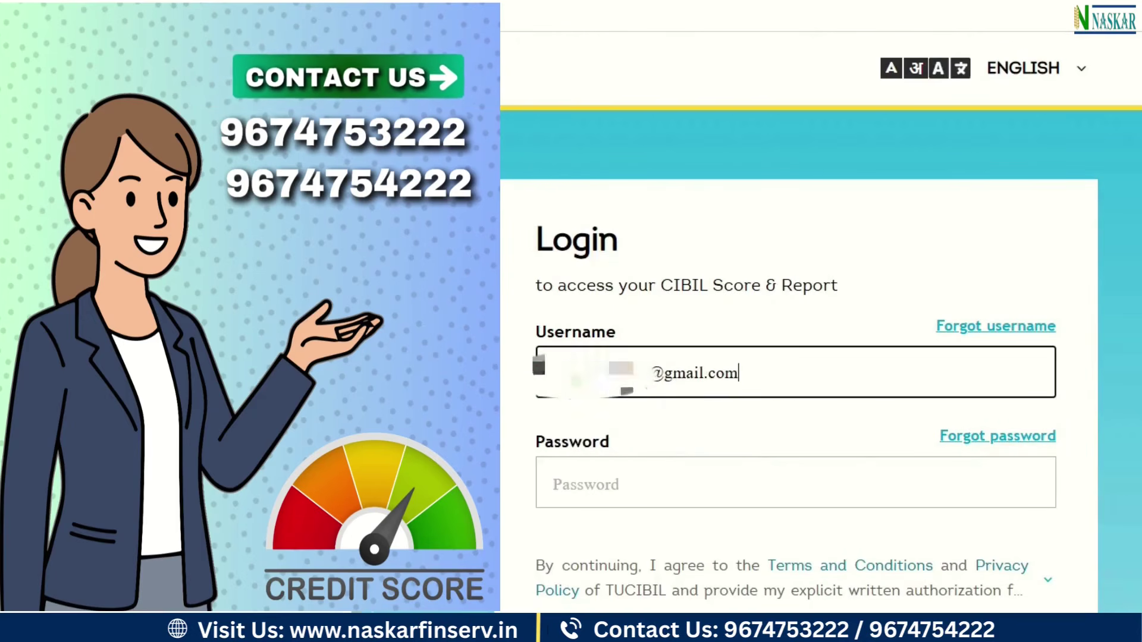
left_click(595, 482)
type("••")
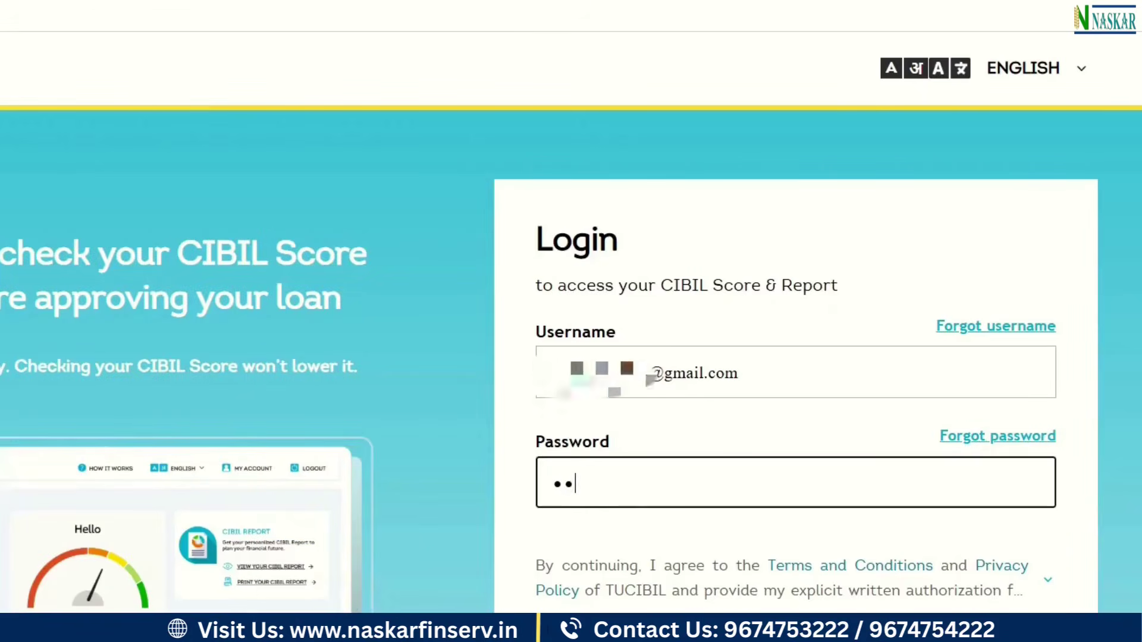
type("••••••")
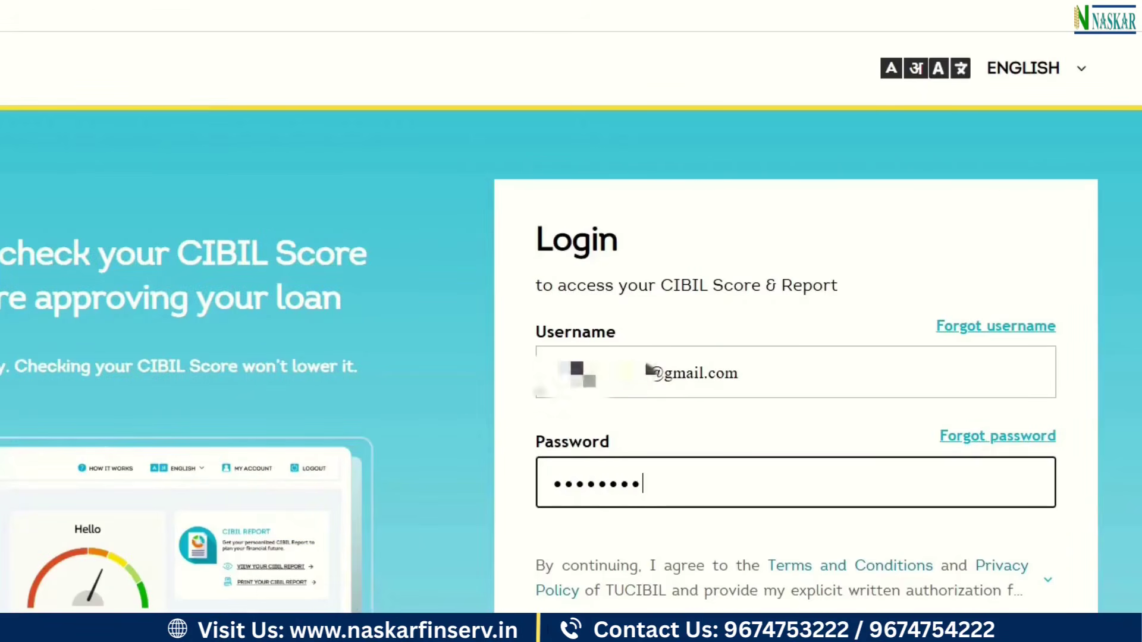
type("••••••")
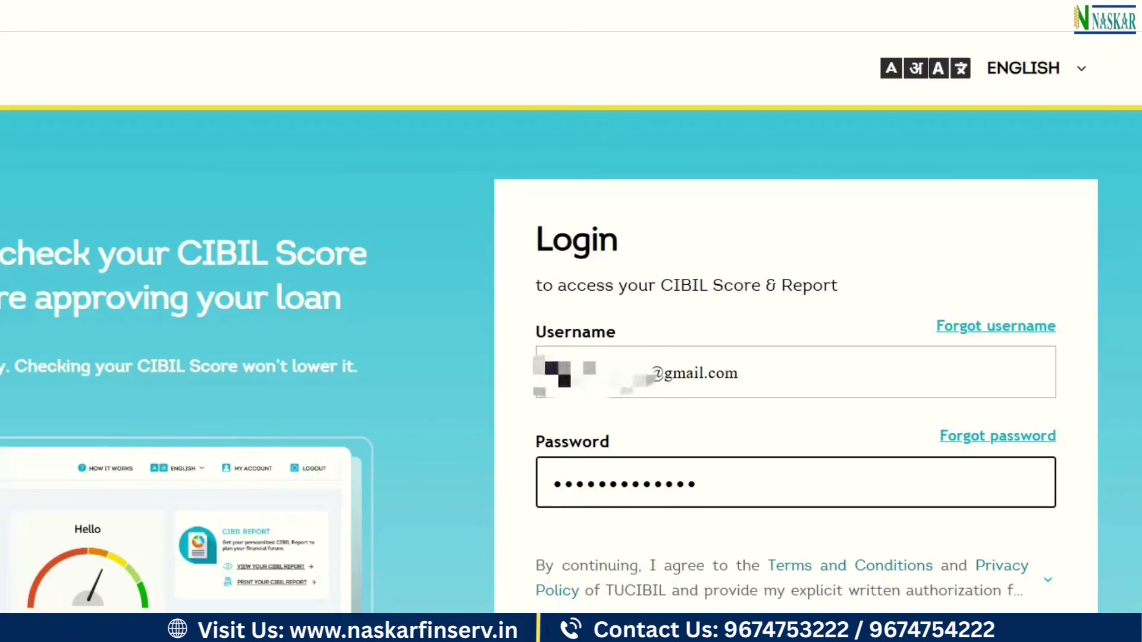
key("Return")
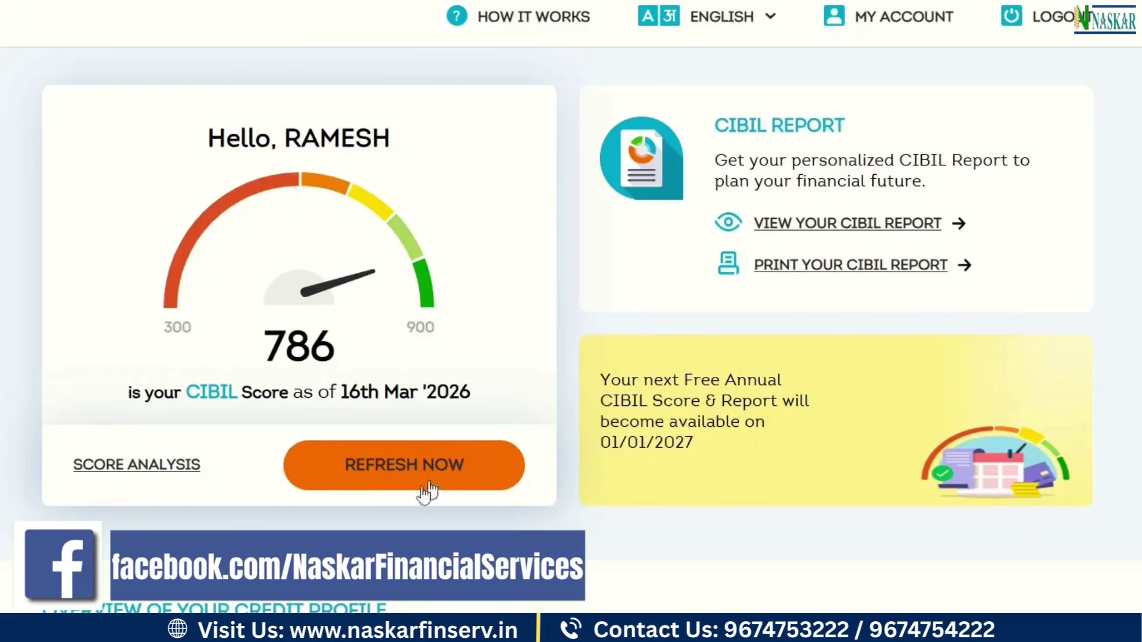
Refresh the CIBIL score and open the full CIBIL report for viewing
left_click(399, 476)
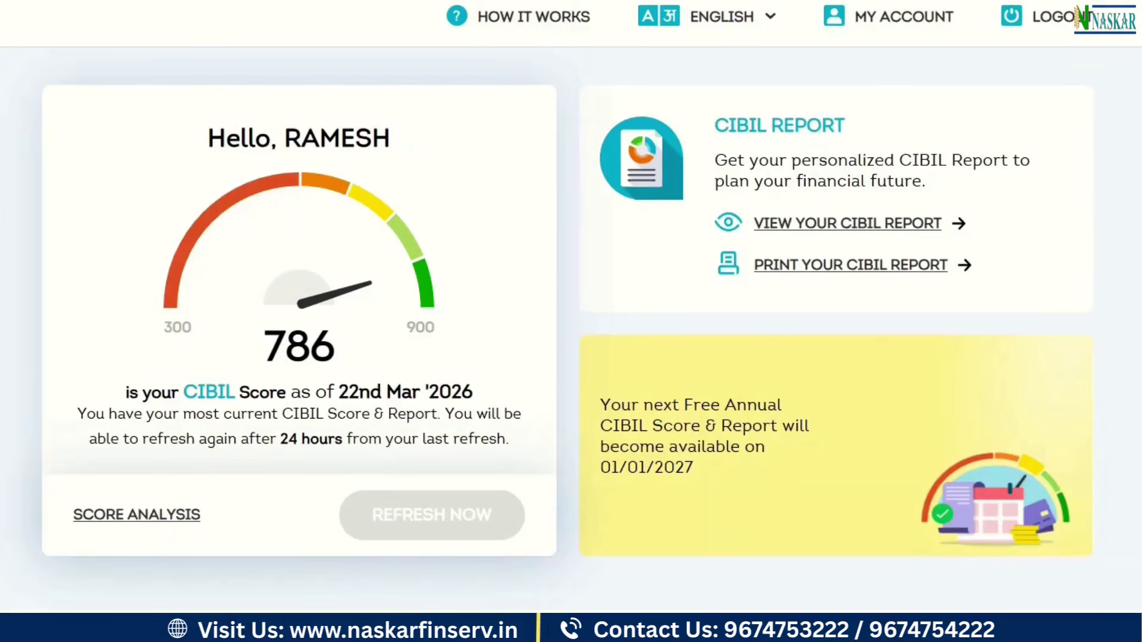
left_click(825, 225)
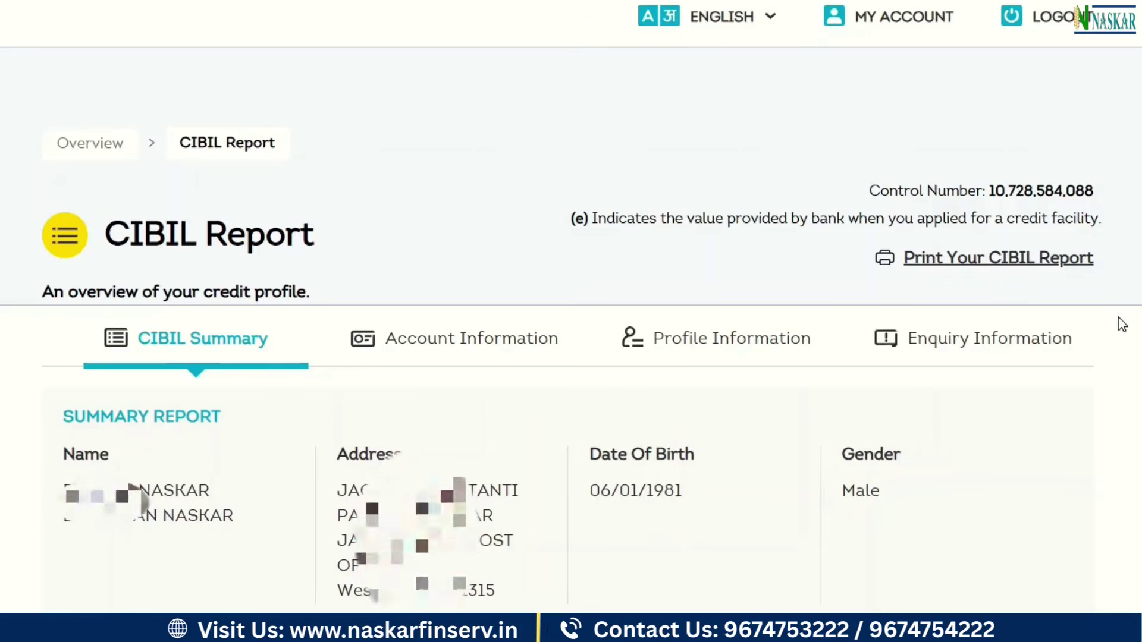
Start raising a dispute from the CIBIL report and choose Account Section as the section to dispute
scroll(1119, 316, "down", 20)
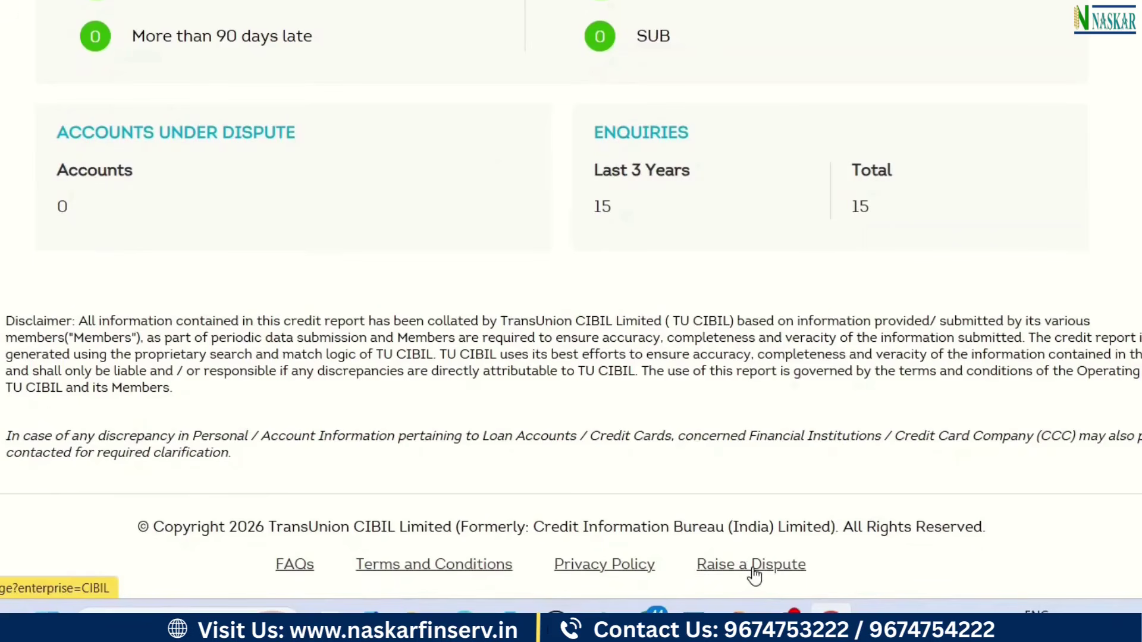
left_click(754, 572)
scroll(368, 300, "down", 4)
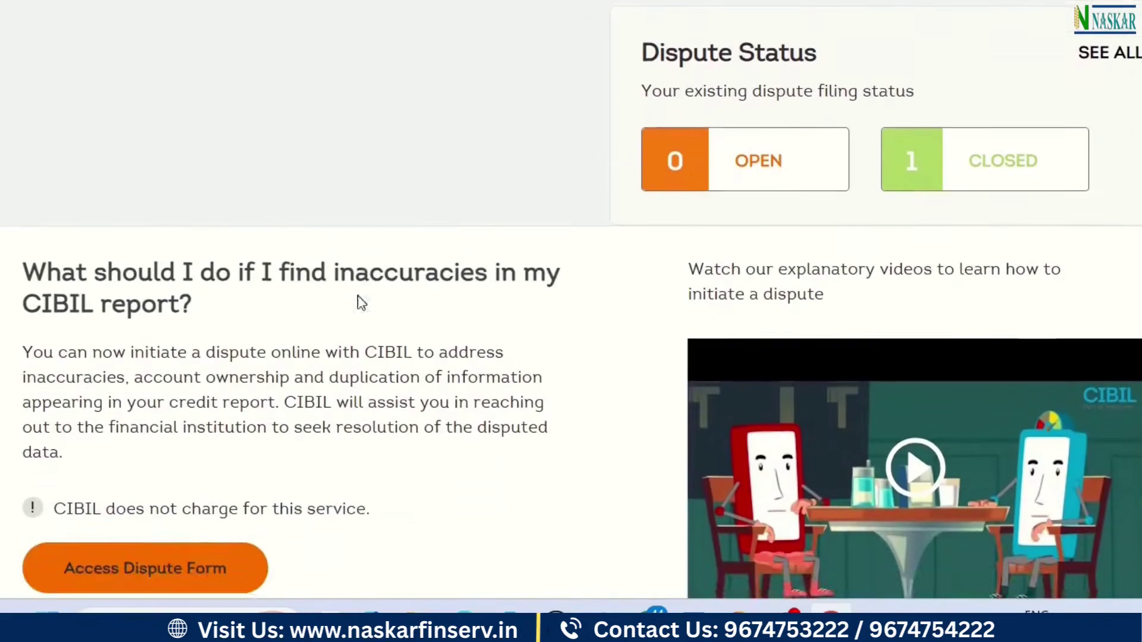
scroll(358, 297, "down", 15)
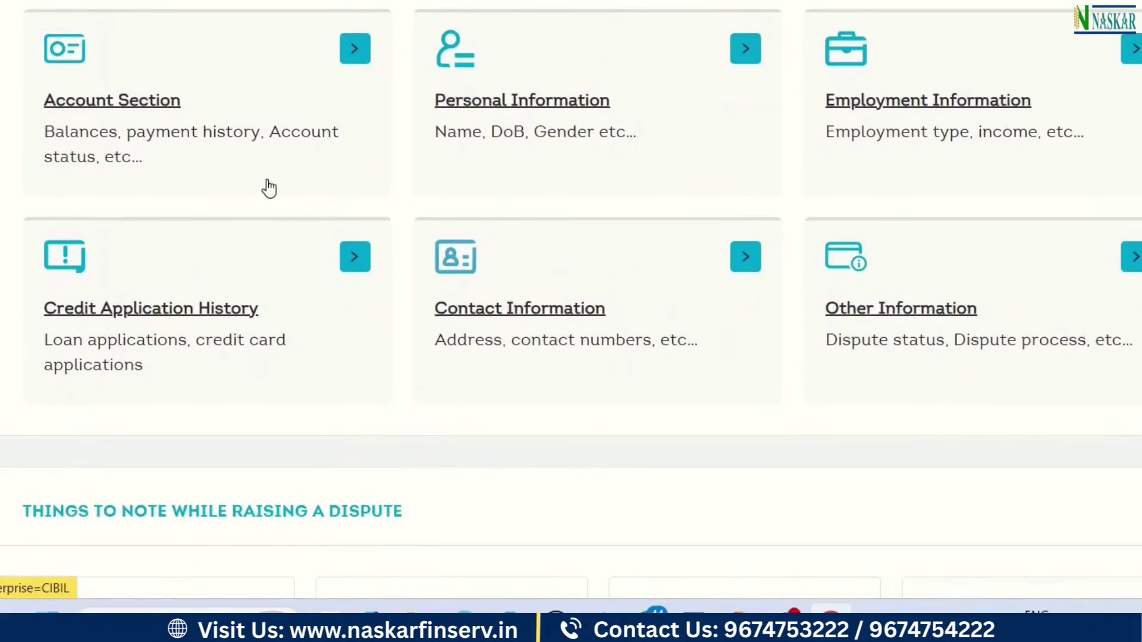
left_click(106, 102)
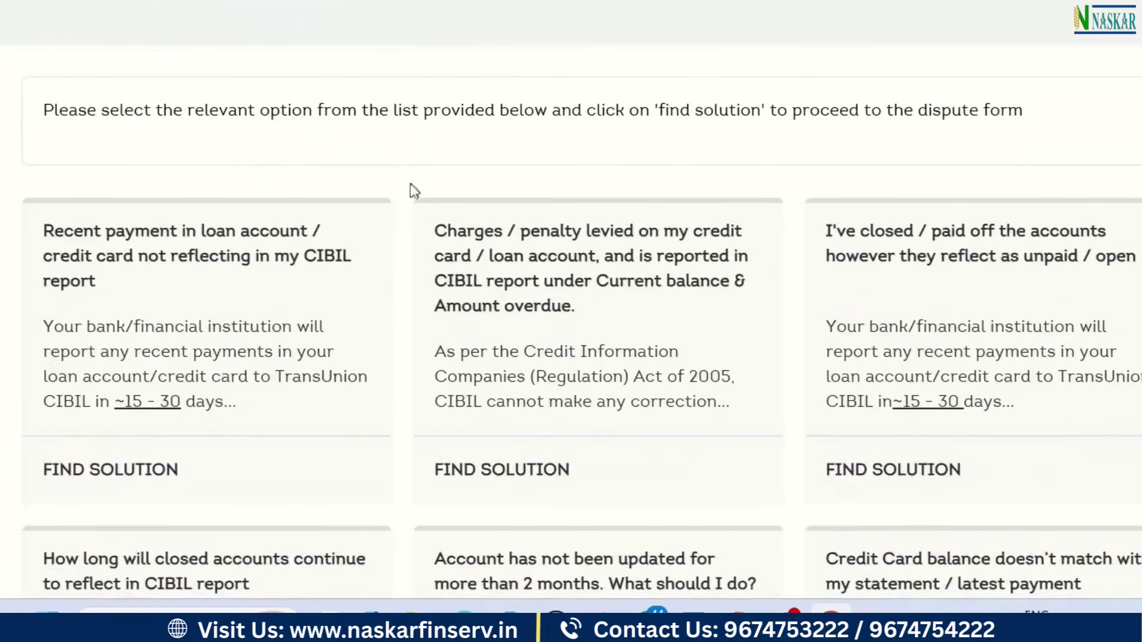
Find the solution for a recent payment not reflecting in the CIBIL report and raise a dispute from it
scroll(84, 400, "down", 2)
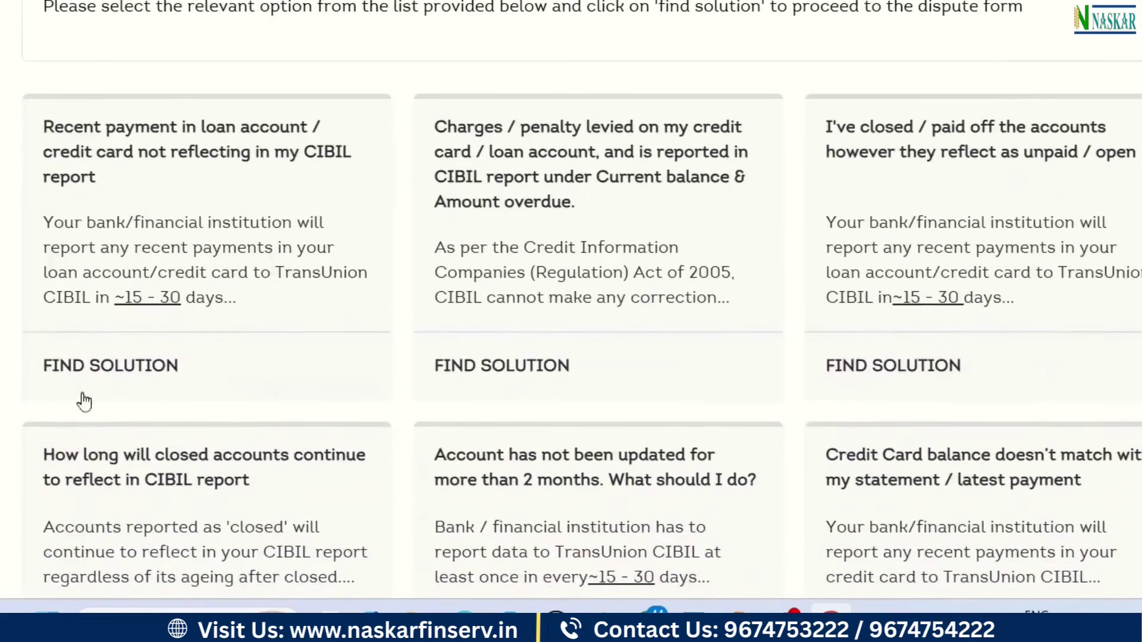
left_click(106, 366)
scroll(716, 240, "down", 9)
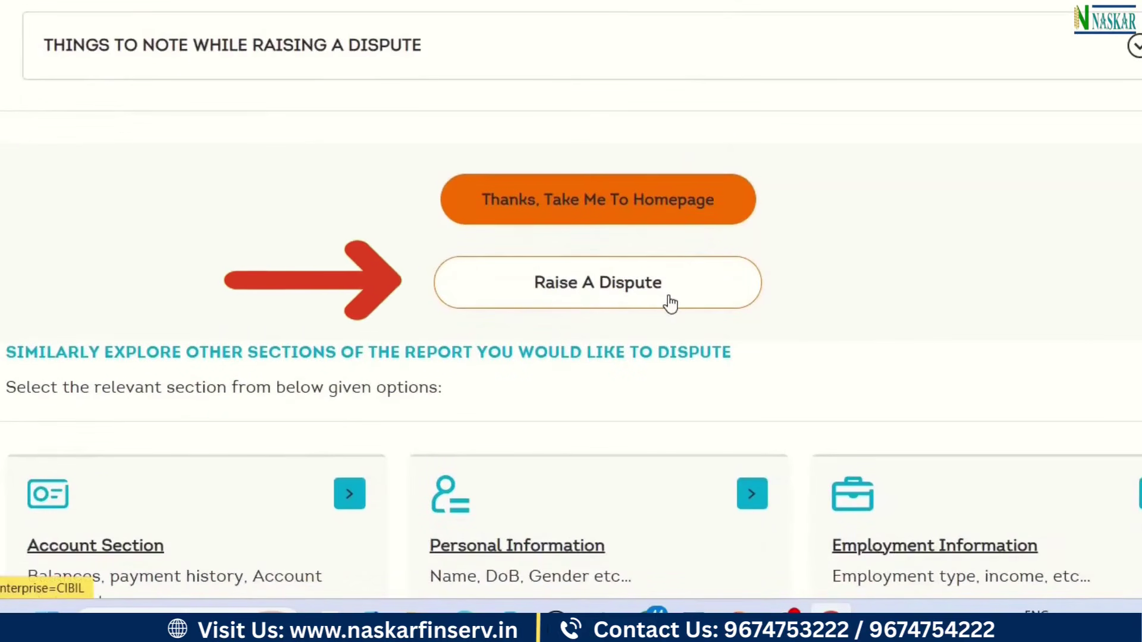
left_click(603, 297)
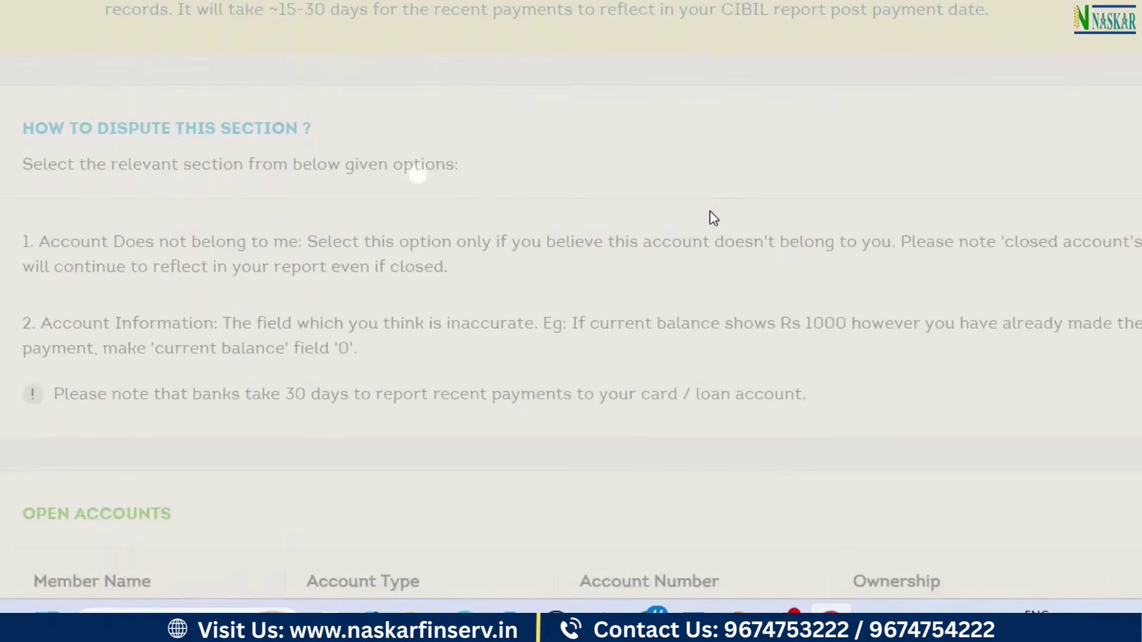
Acknowledge the closed-accounts notice and expand the last closed account, the UCO BANK business loan
scroll(708, 214, "down", 10)
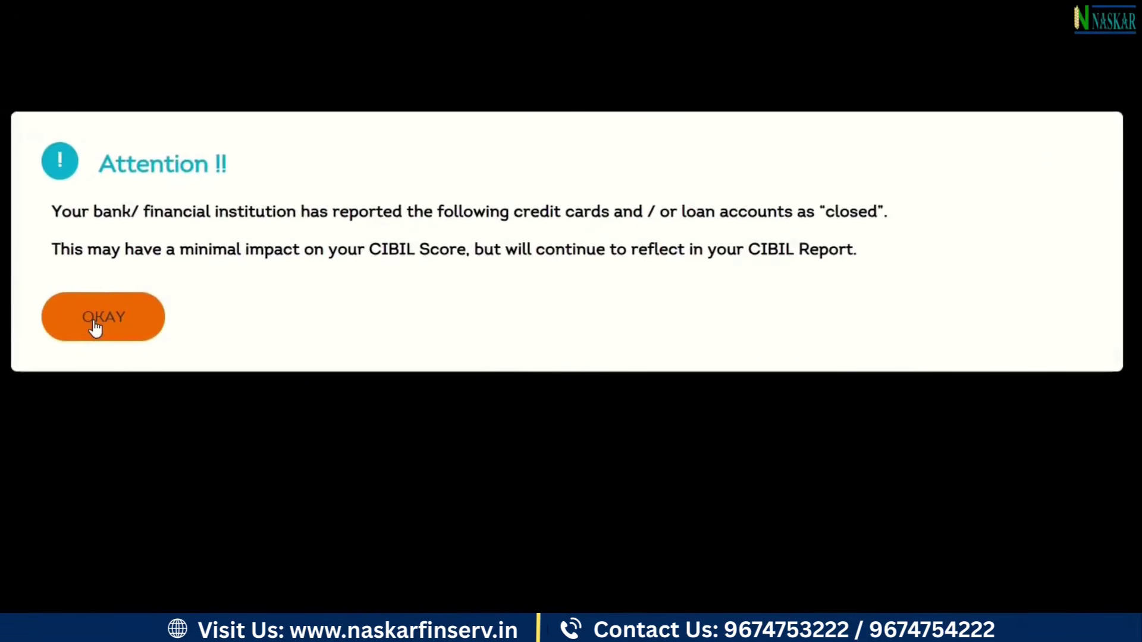
left_click(96, 327)
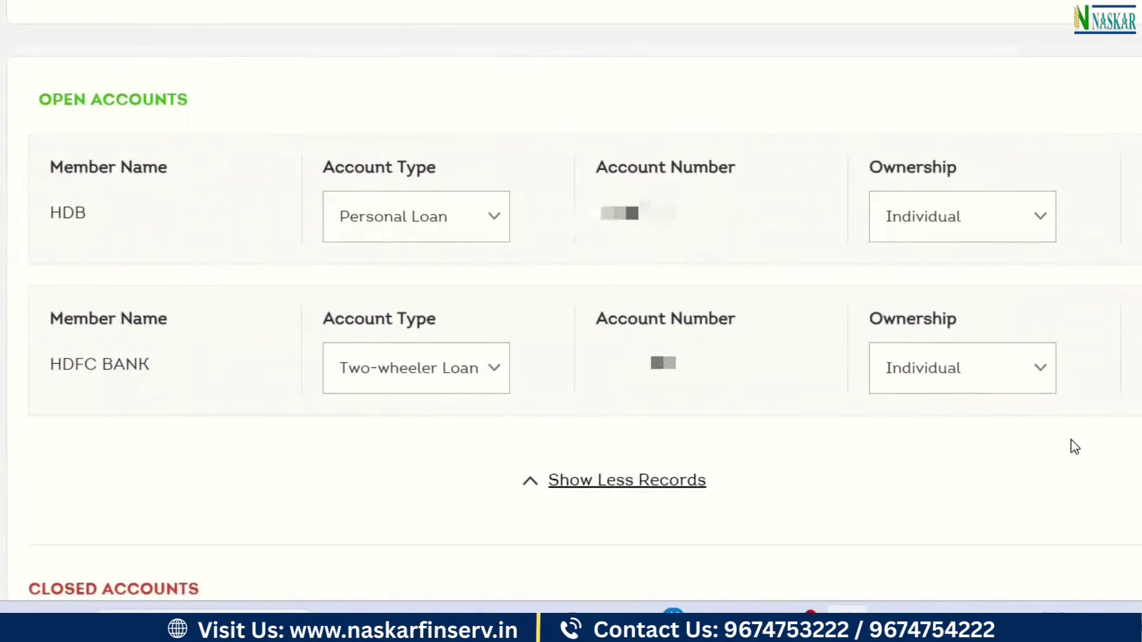
scroll(1075, 447, "down", 12)
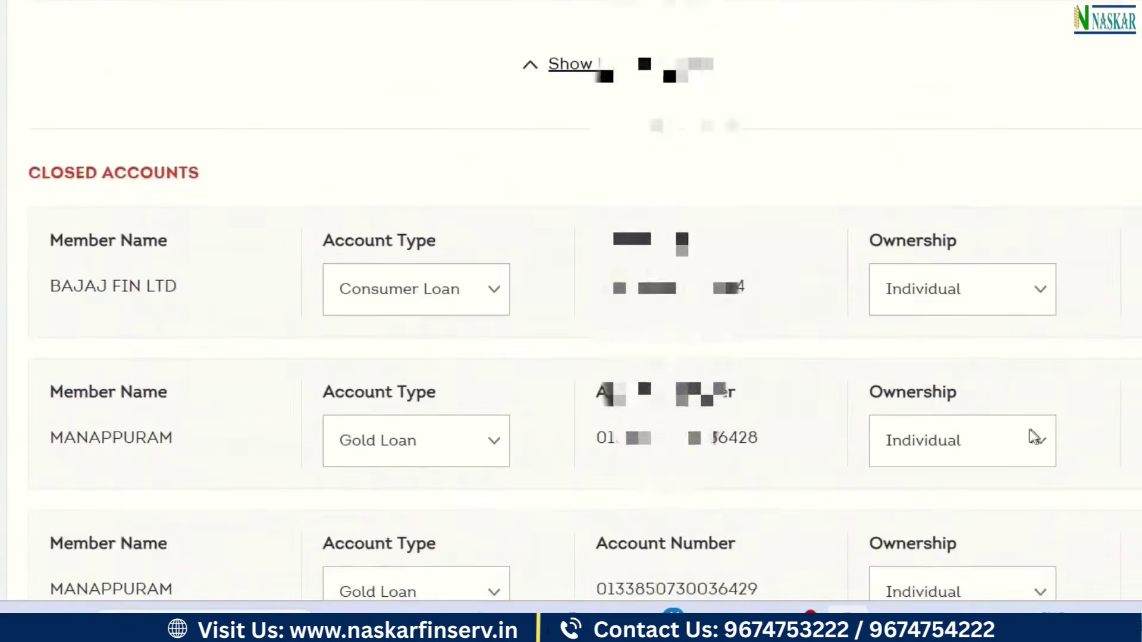
scroll(983, 423, "down", 20)
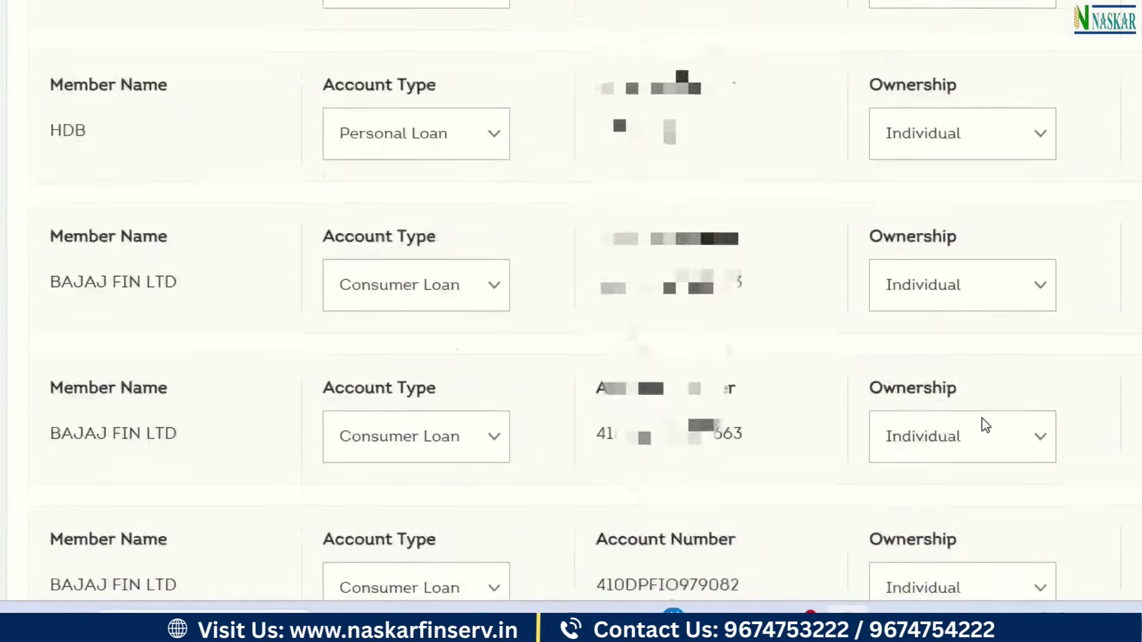
scroll(986, 424, "down", 20)
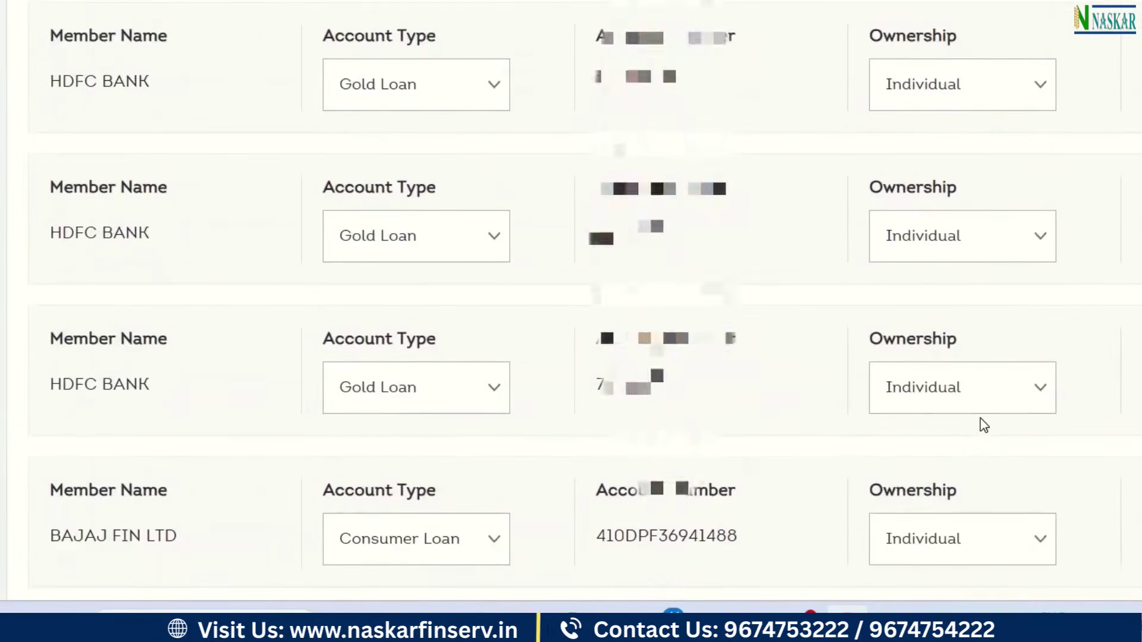
scroll(984, 426, "down", 20)
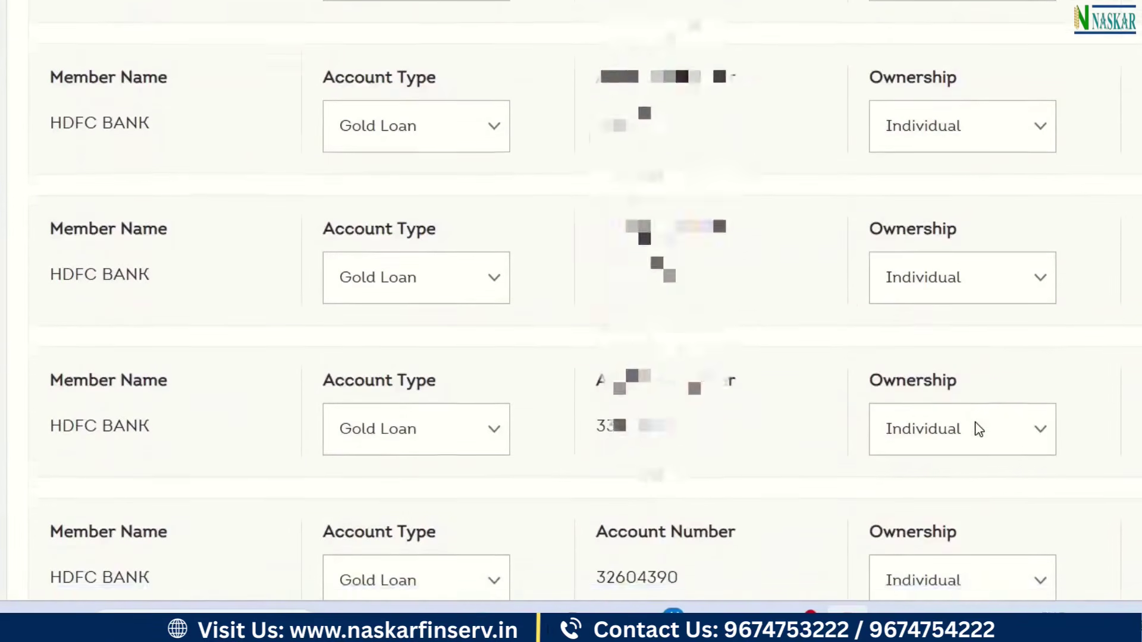
scroll(979, 429, "down", 10)
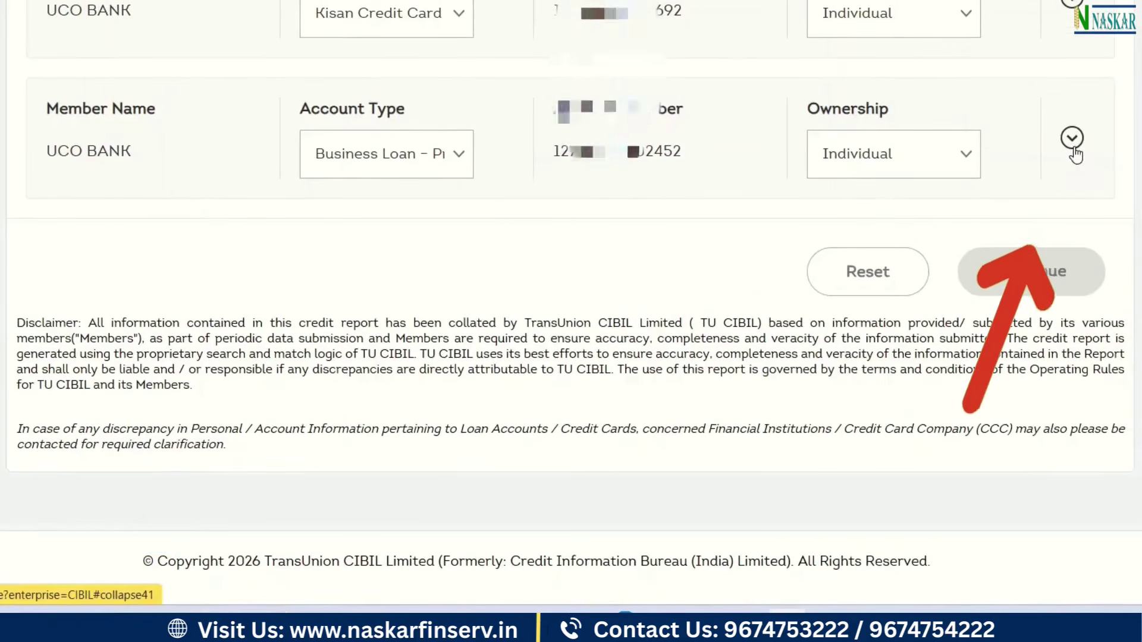
left_click(1073, 141)
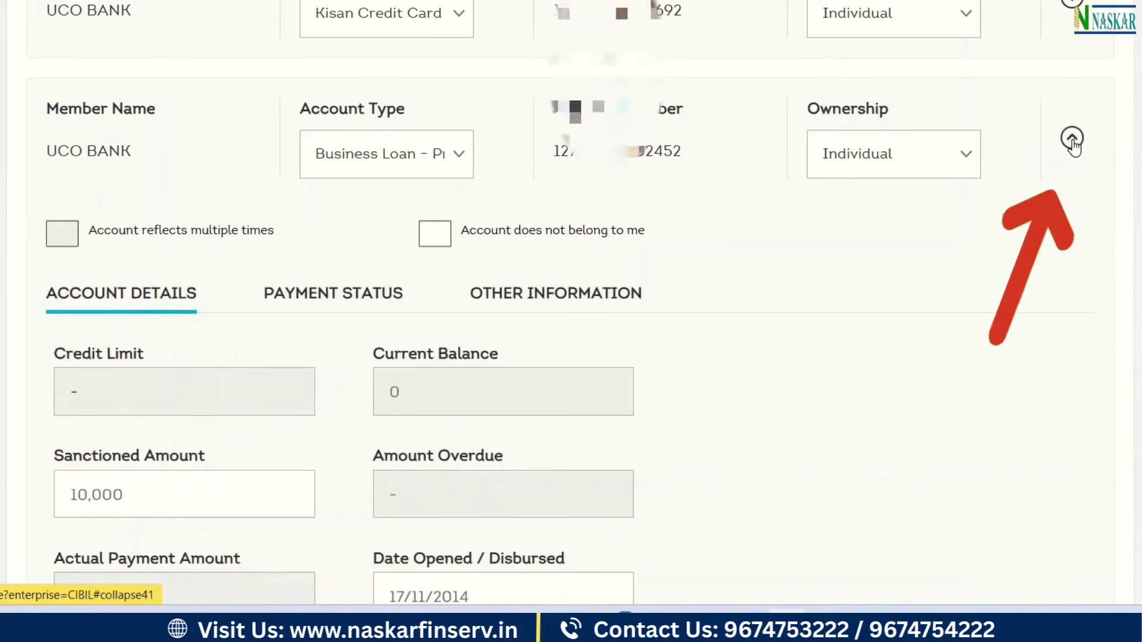
Dispute the UCO BANK business loan as "Account does not belong to me", confirm the dispute, and continue to the review page
scroll(1026, 376, "down", 3)
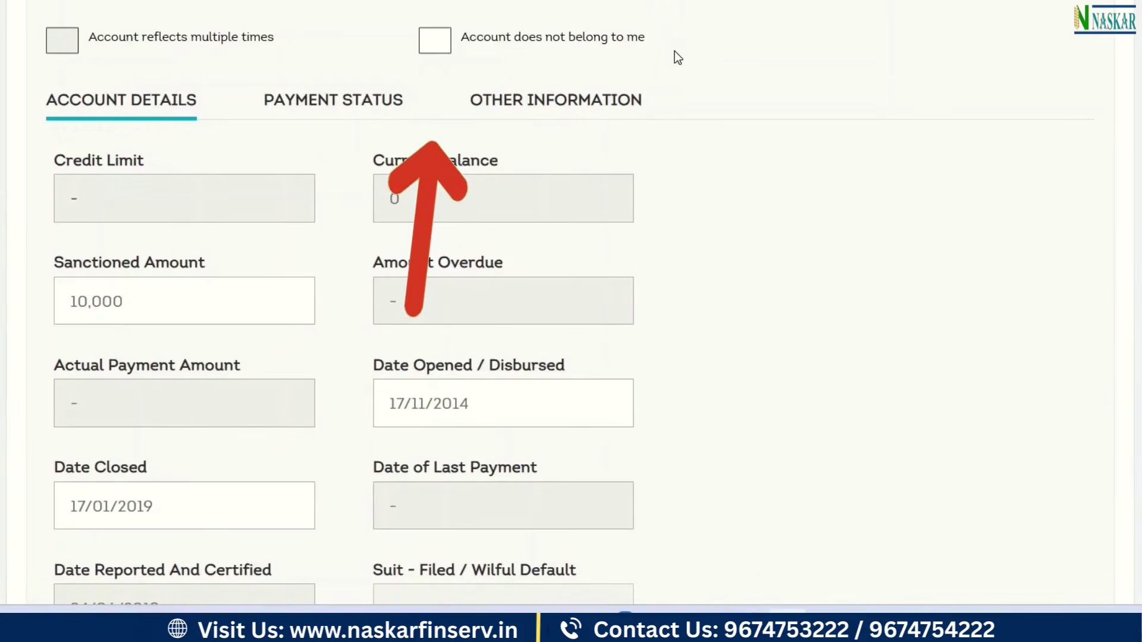
left_click(432, 47)
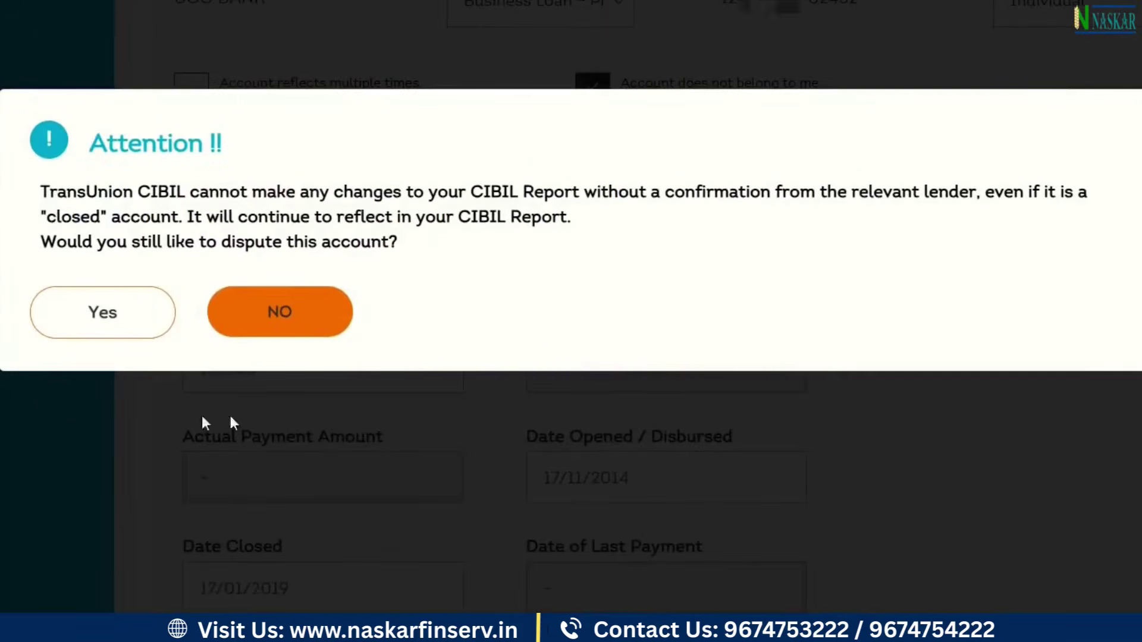
left_click(94, 324)
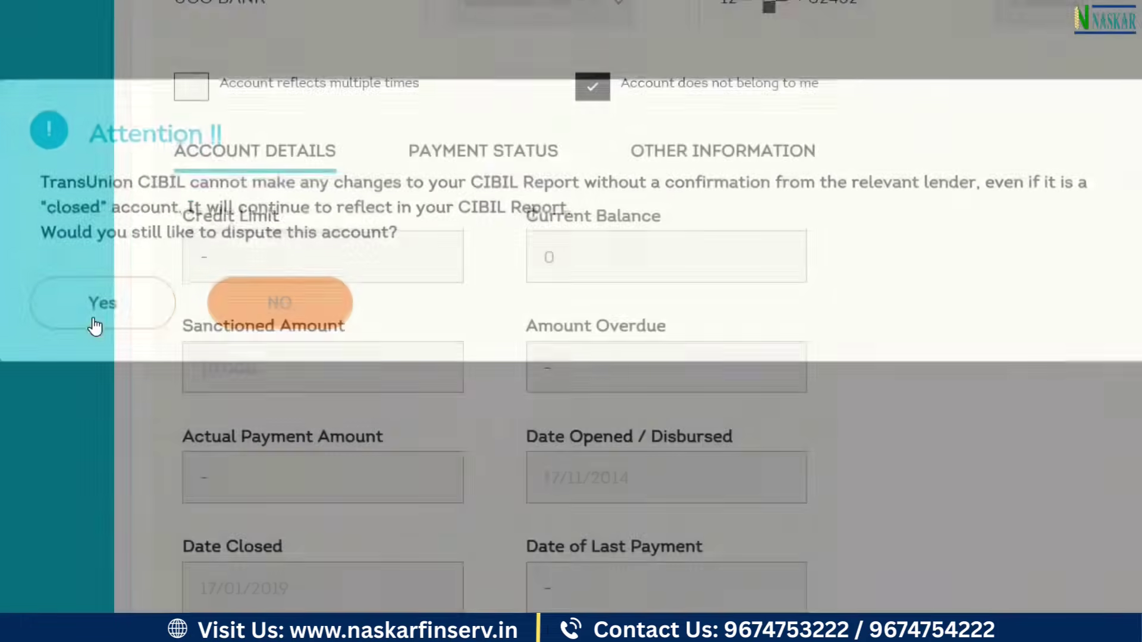
scroll(954, 263, "down", 10)
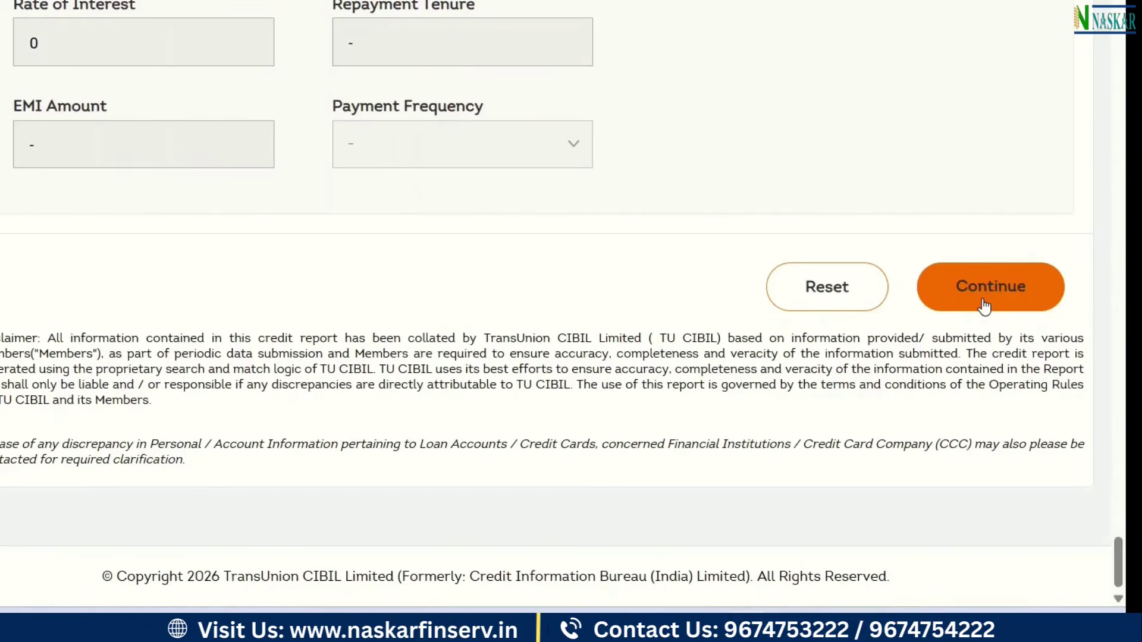
left_click(983, 299)
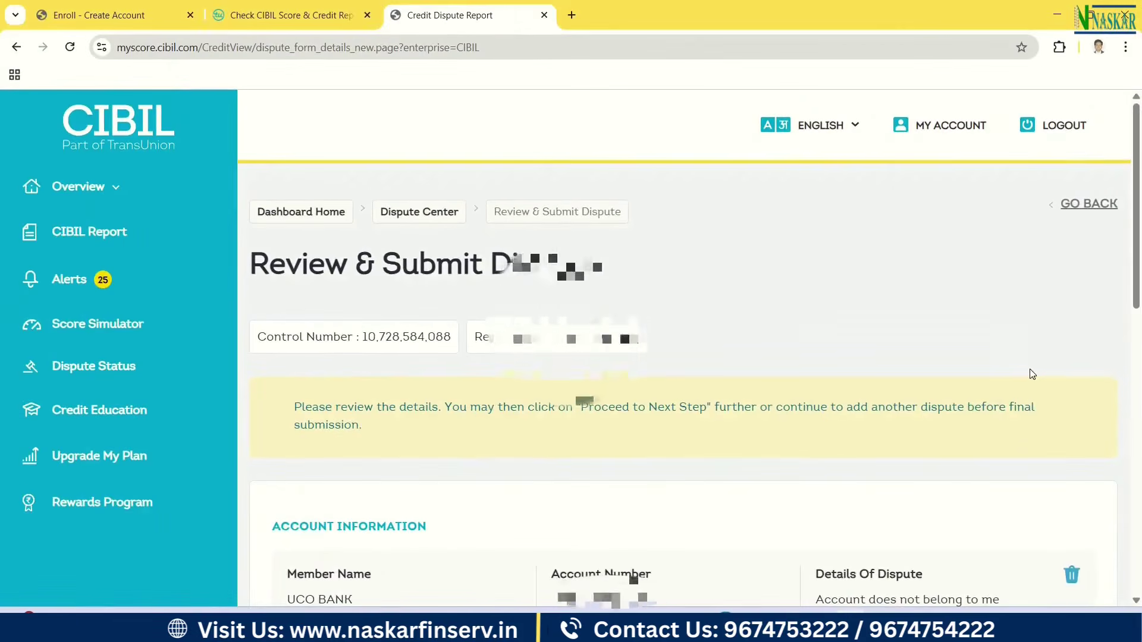
Review the UCO BANK dispute entry and proceed to the account information page without adding another item
scroll(945, 309, "down", 4)
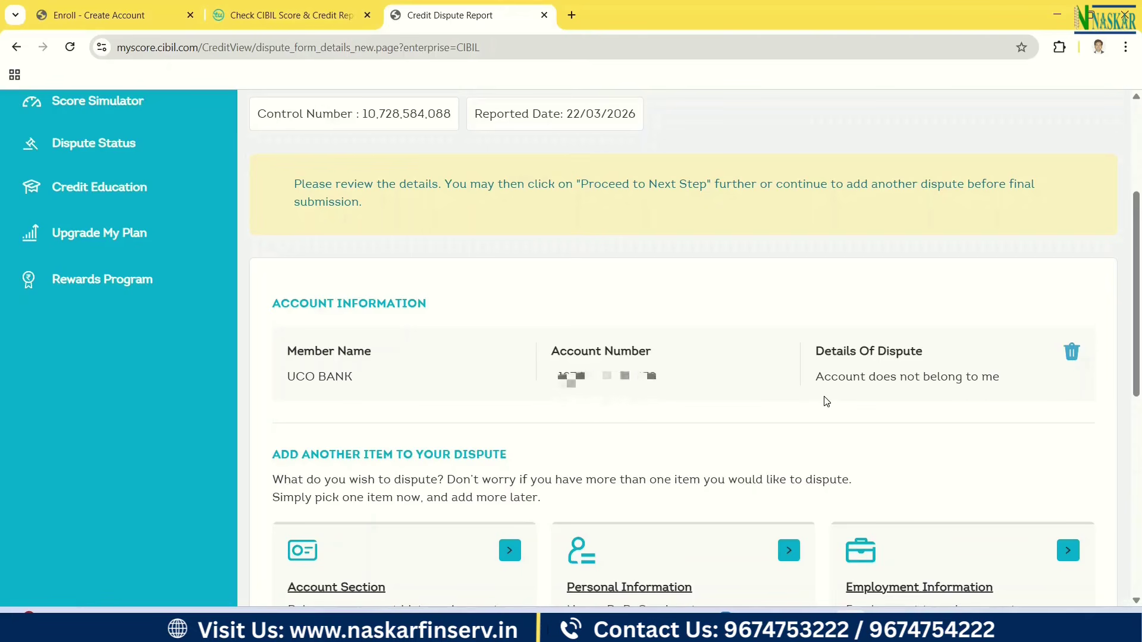
scroll(1001, 424, "down", 6)
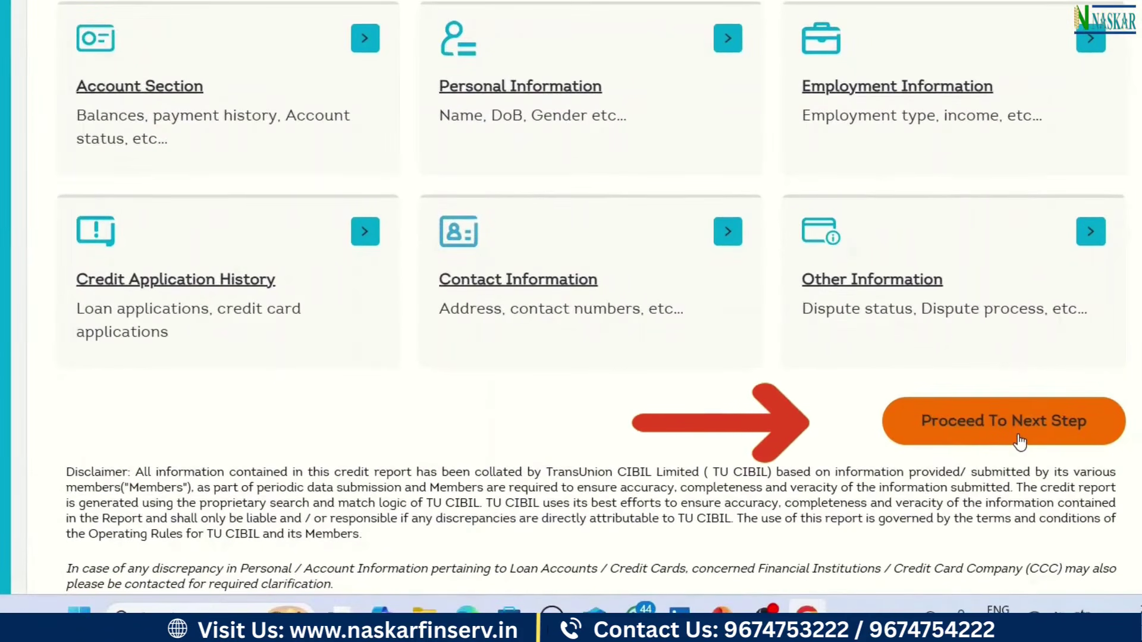
left_click(1019, 440)
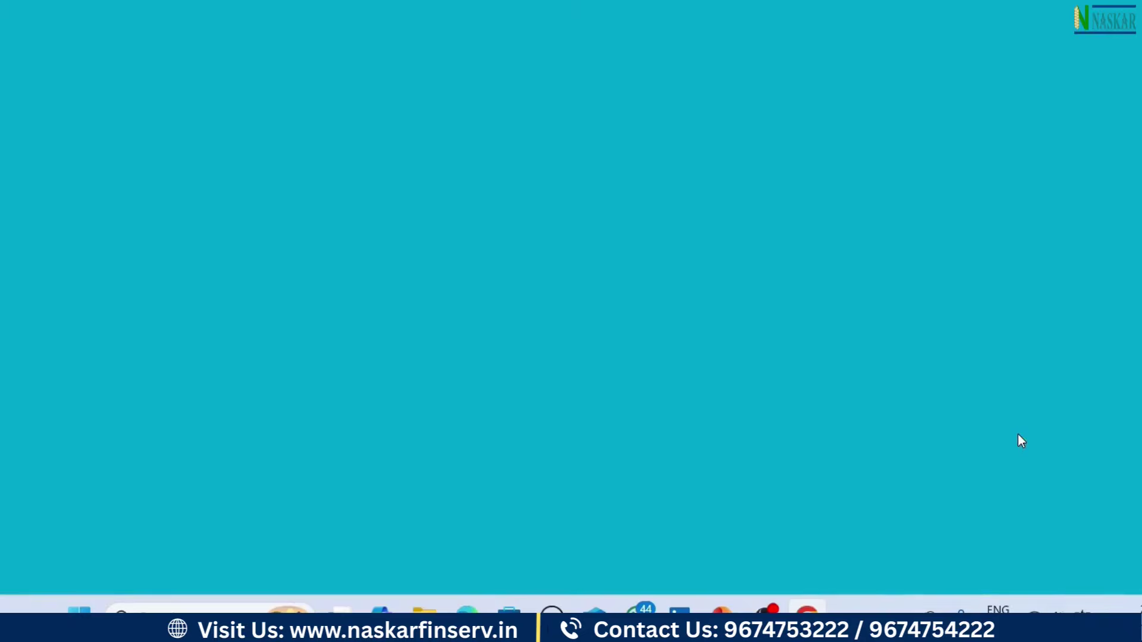
Read the RBI compensation guidelines and look over the UPI ID details section on the account information page
scroll(833, 286, "down", 3)
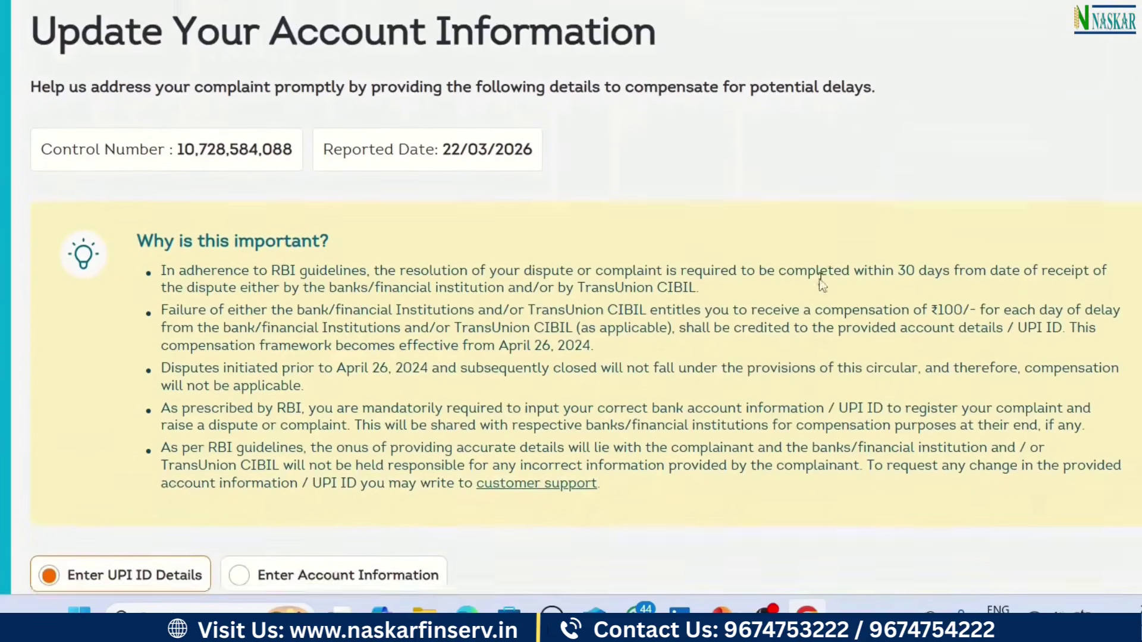
scroll(811, 277, "down", 2)
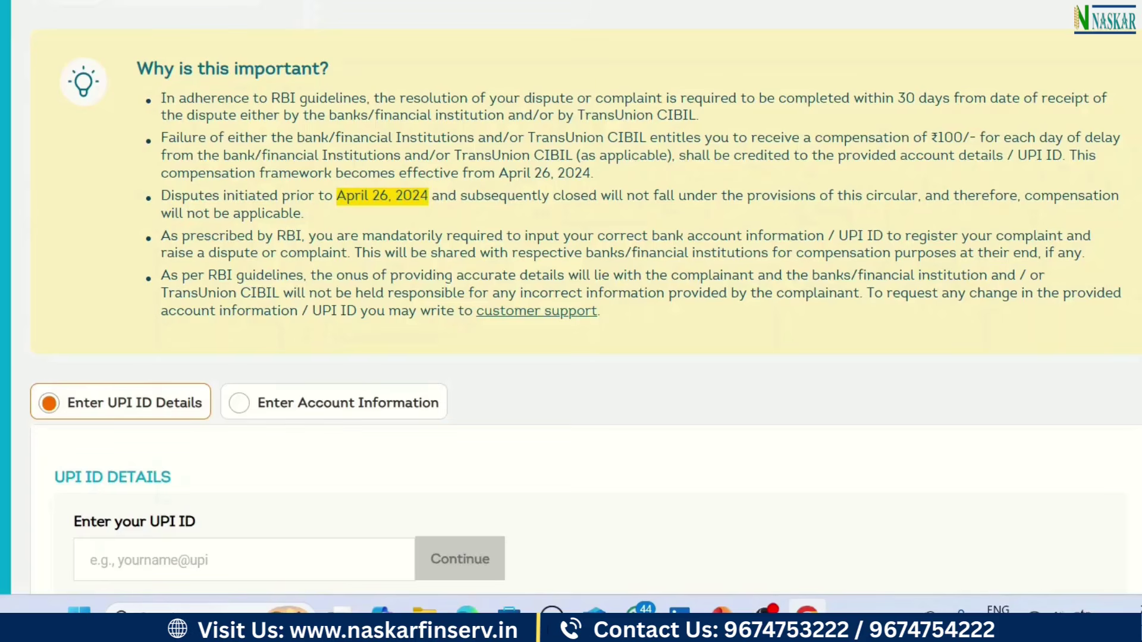
scroll(443, 290, "down", 3)
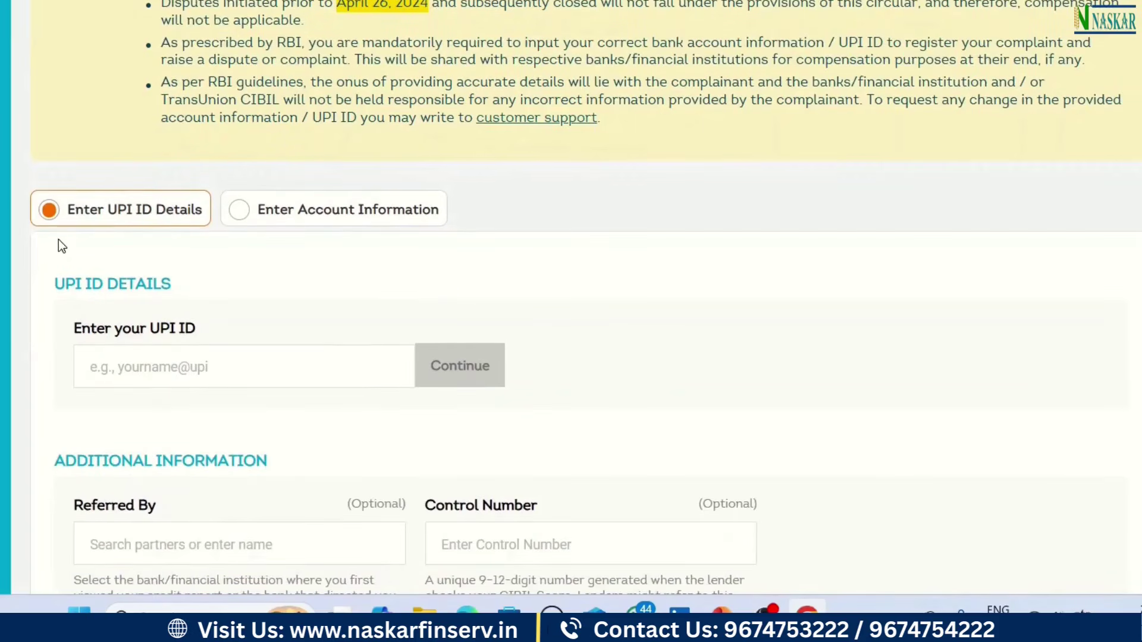
scroll(379, 352, "down", 2)
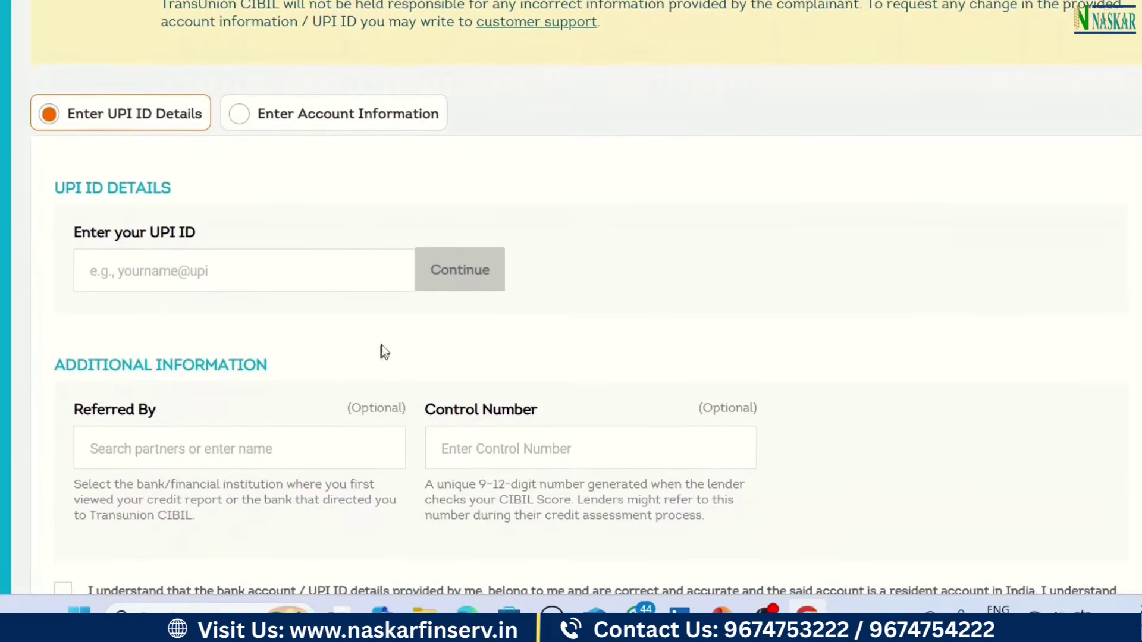
Switch to entering account information and examine its required fields, the ID type and bank account type choices, and the declaration
left_click(239, 113)
scroll(698, 145, "down", 3)
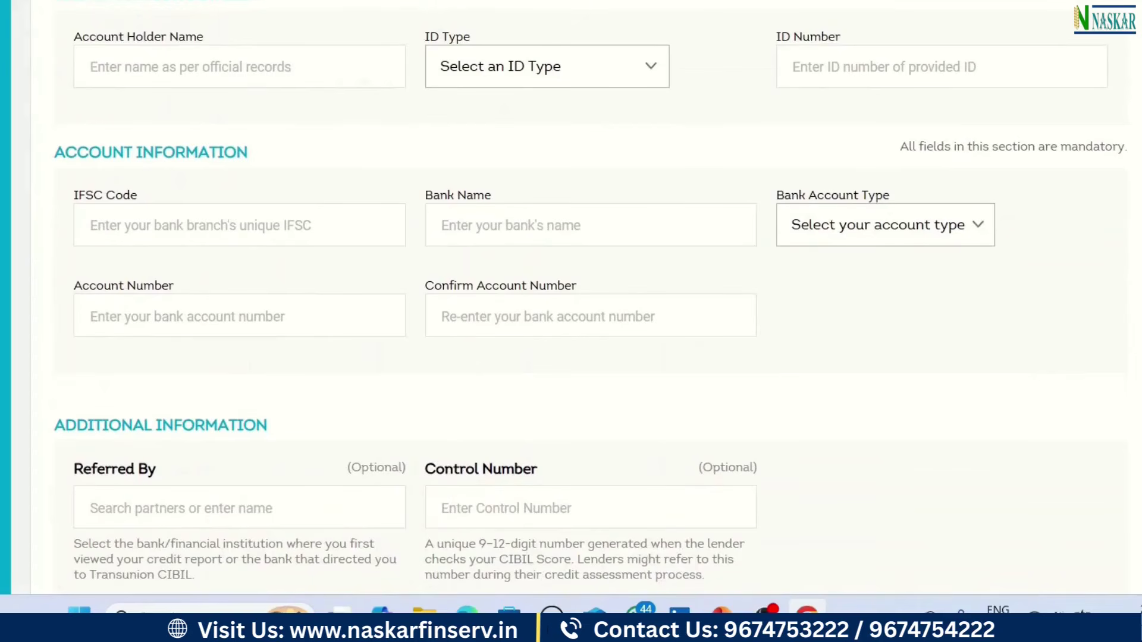
left_click(555, 69)
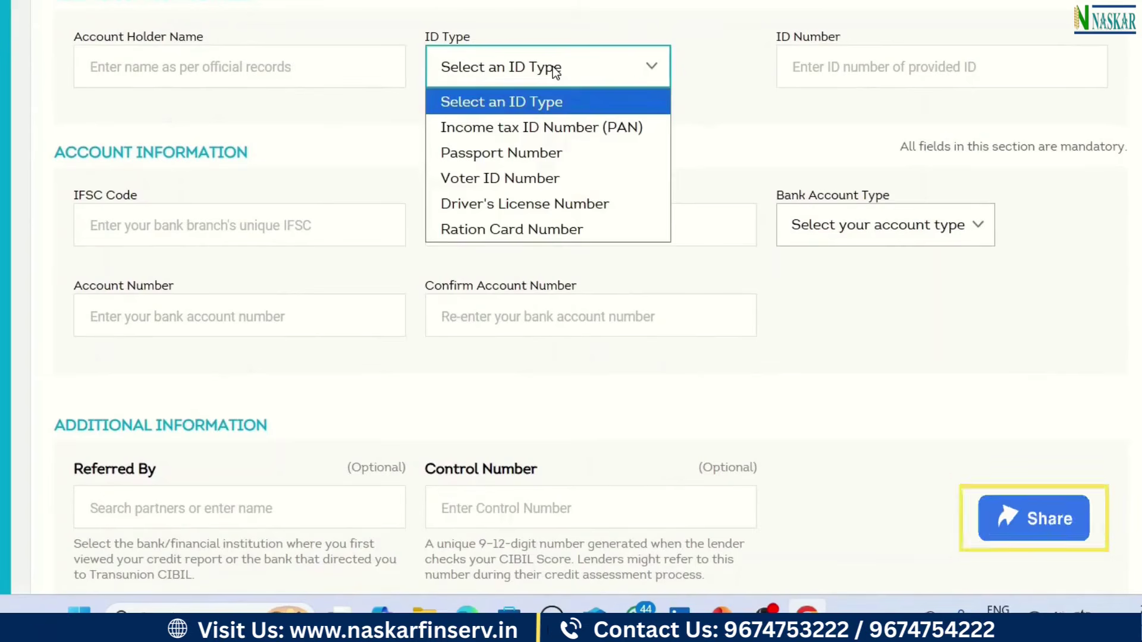
left_click(581, 70)
scroll(654, 173, "down", 1)
scroll(654, 173, "down", 1)
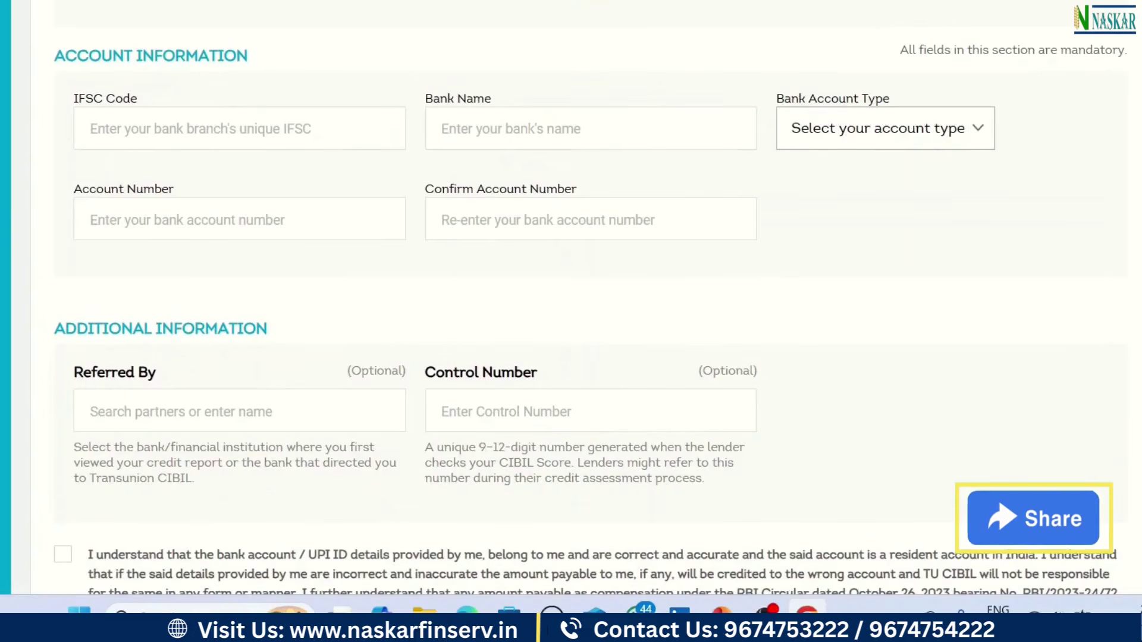
left_click(894, 143)
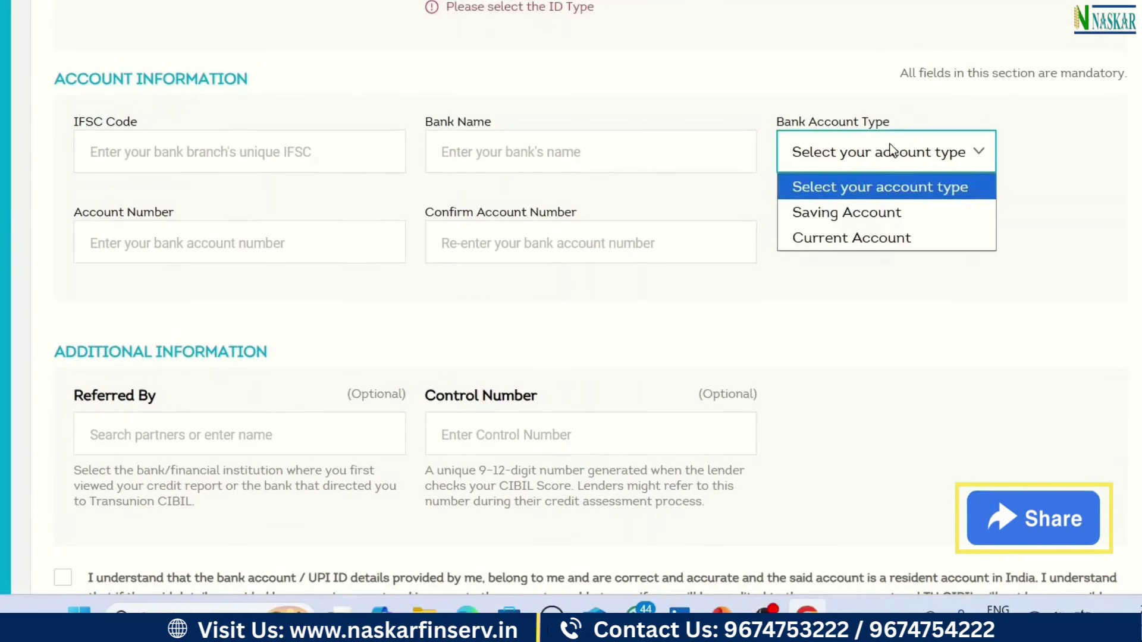
left_click(881, 297)
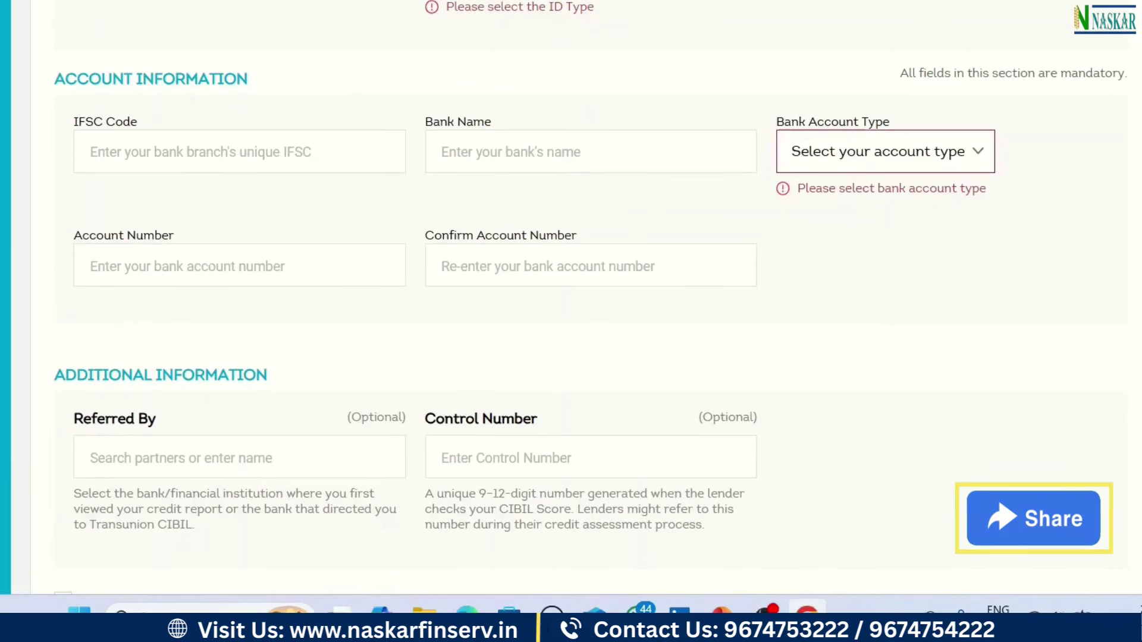
scroll(478, 204, "down", 1)
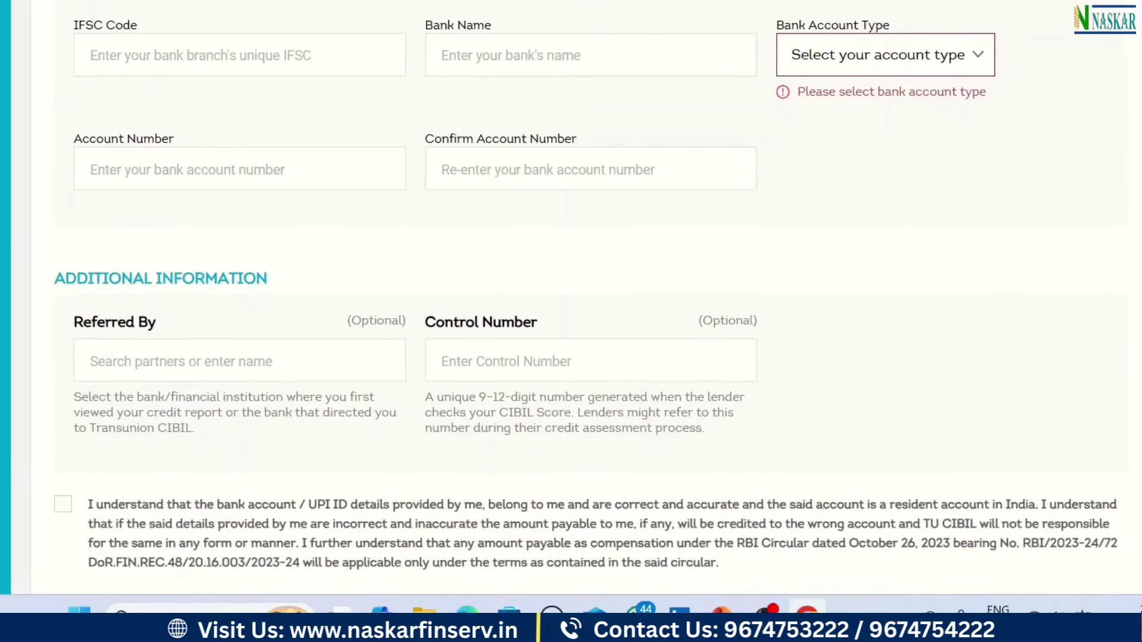
scroll(640, 178, "down", 1)
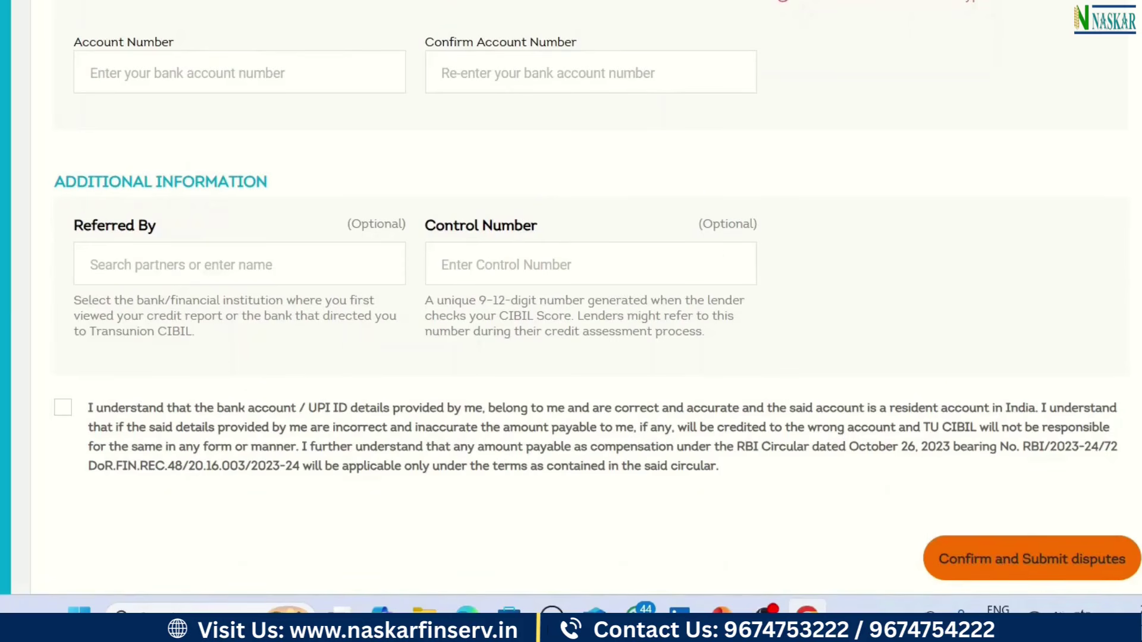
Compare the UPI ID option with the account information option and review the fields each one requires
scroll(653, 277, "up", 15)
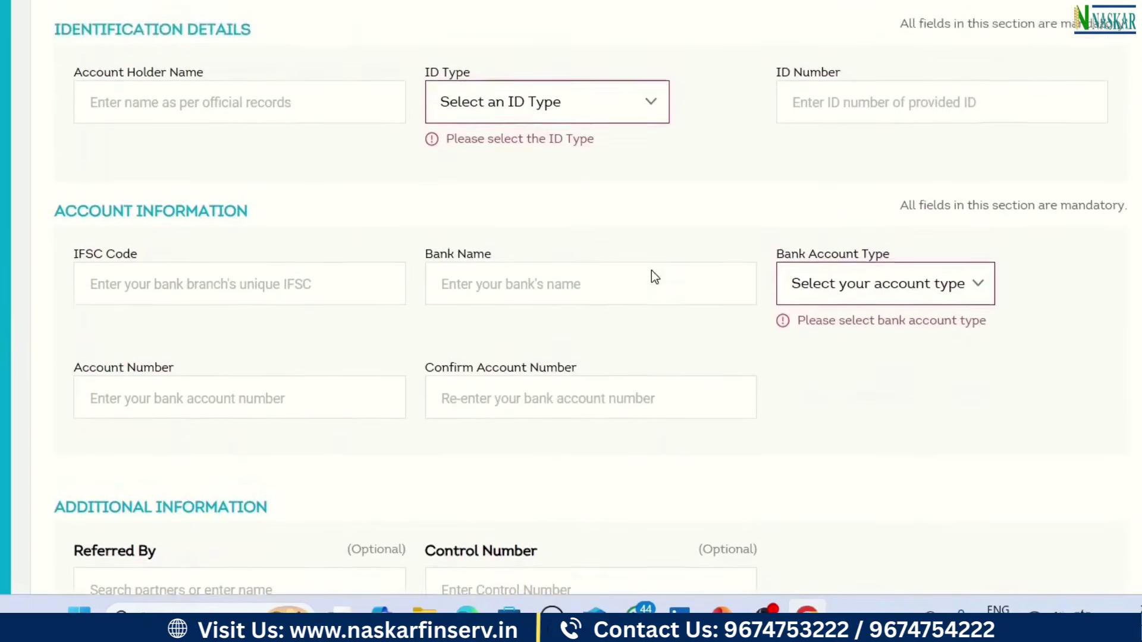
scroll(653, 278, "up", 3)
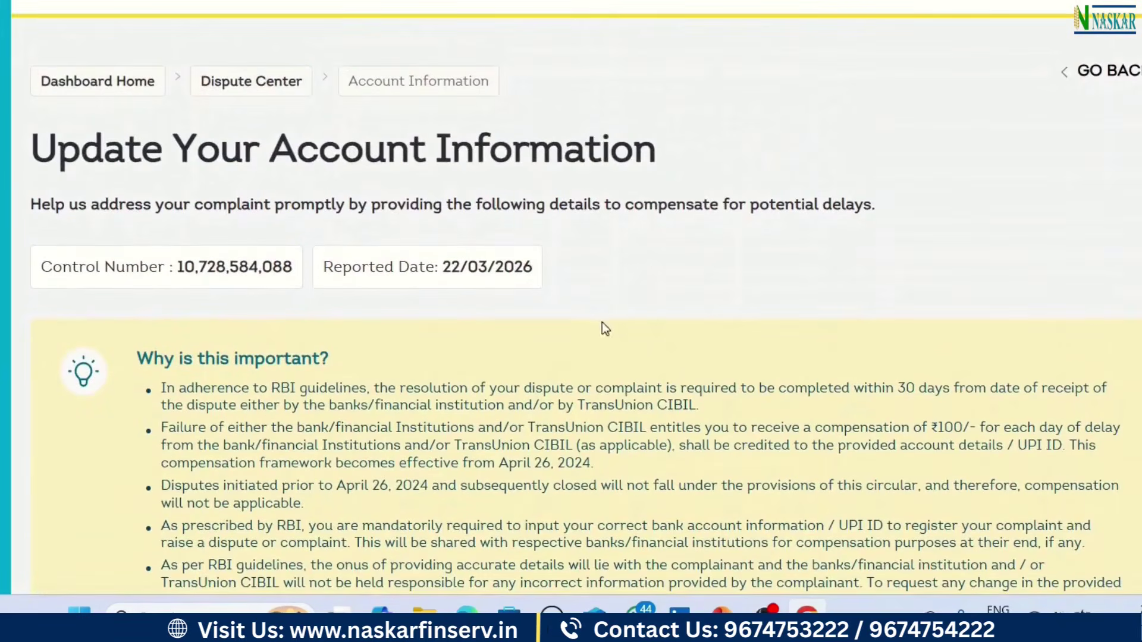
left_click(89, 2)
mouse_move(409, 26)
left_click(369, 2)
scroll(442, 163, "down", 8)
scroll(571, 298, "down", 3)
scroll(571, 297, "up", 2)
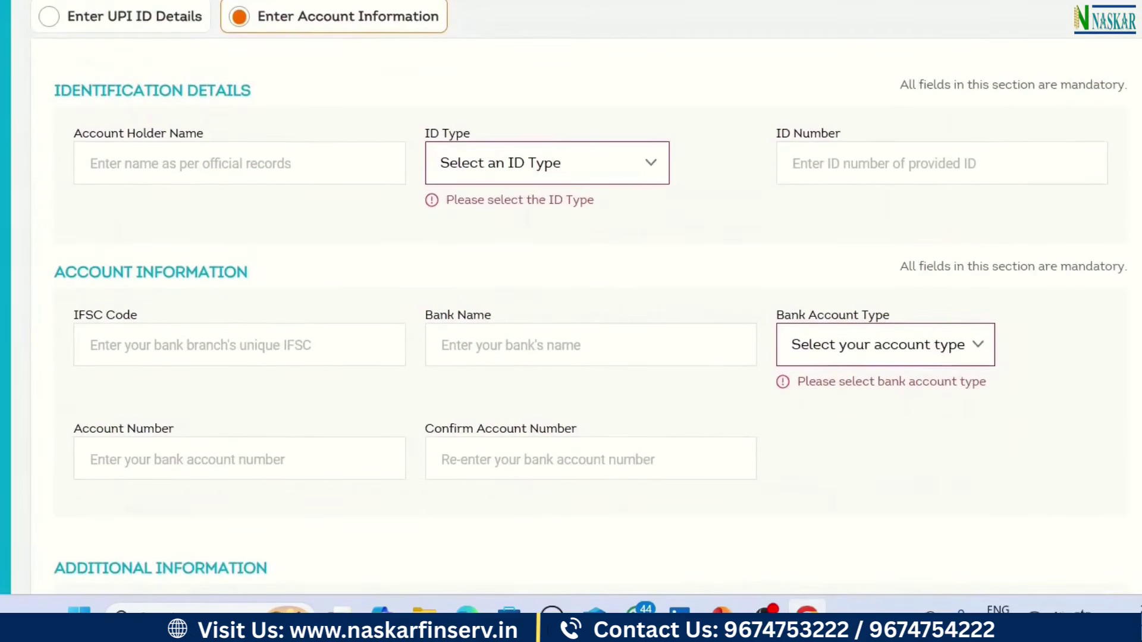
Choose to provide UPI ID details and enter the holder's UPI ID
left_click(52, 17)
scroll(764, 238, "down", 3)
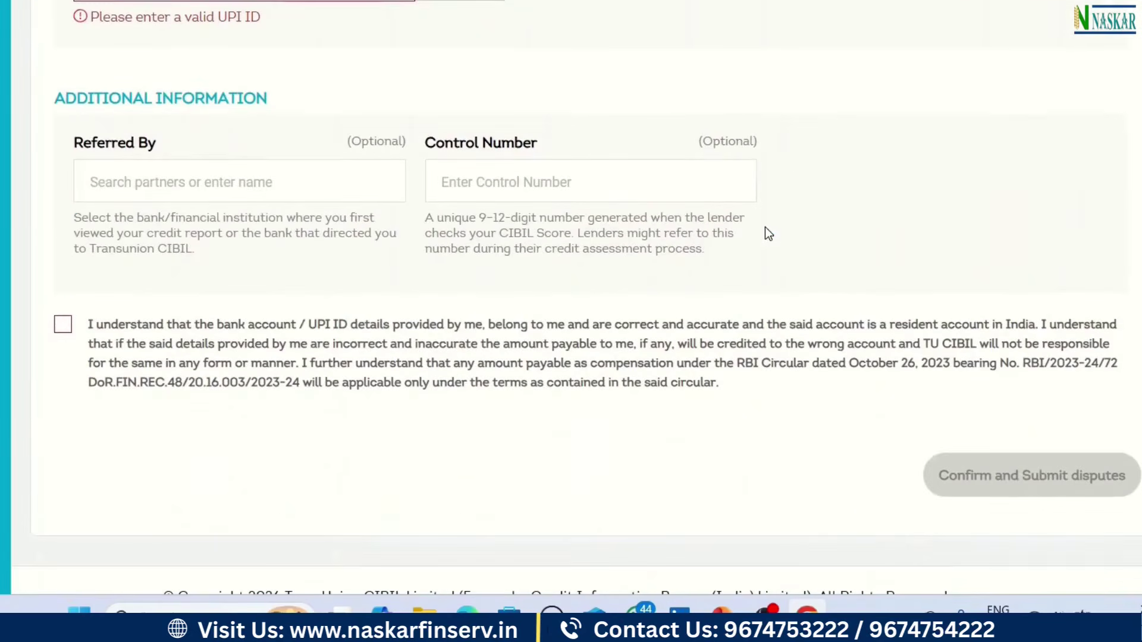
scroll(765, 238, "up", 2)
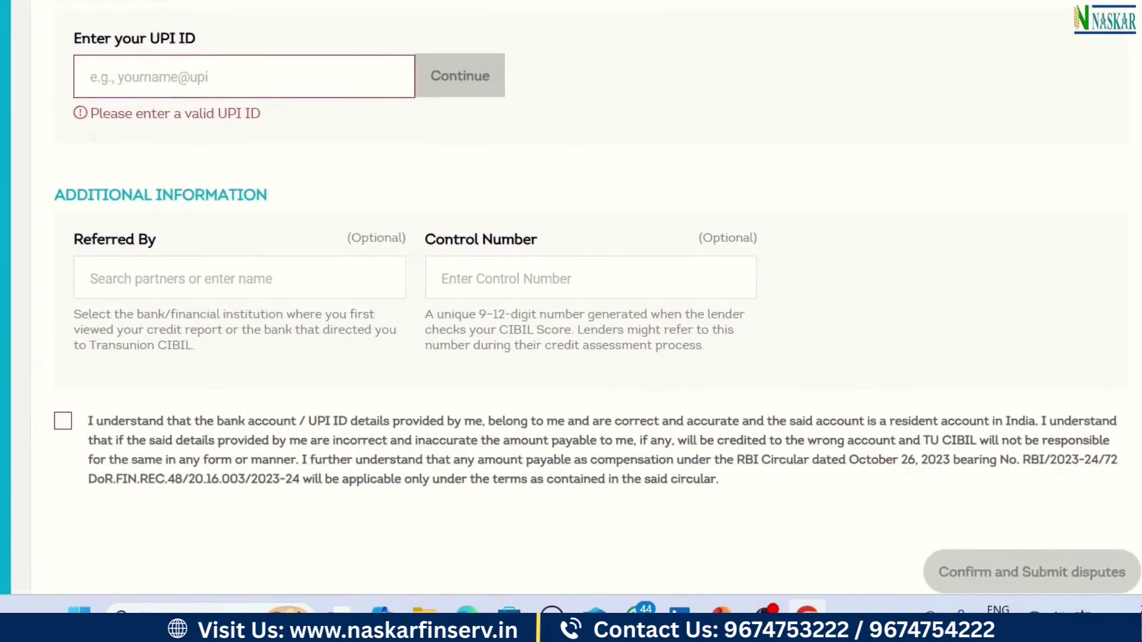
left_click(91, 77)
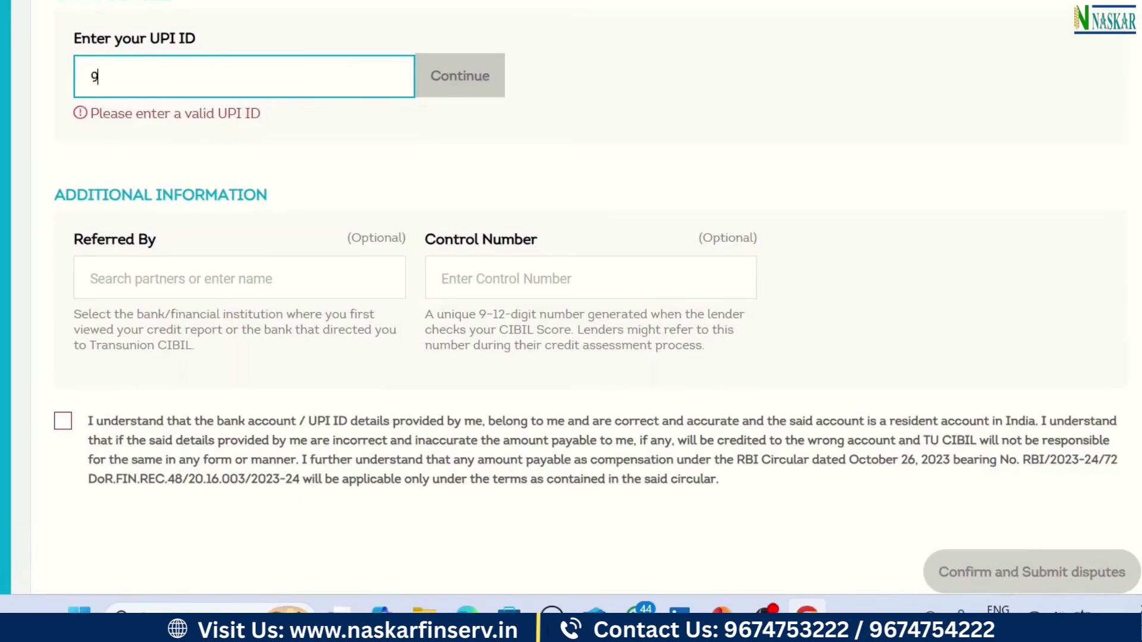
type("*******")
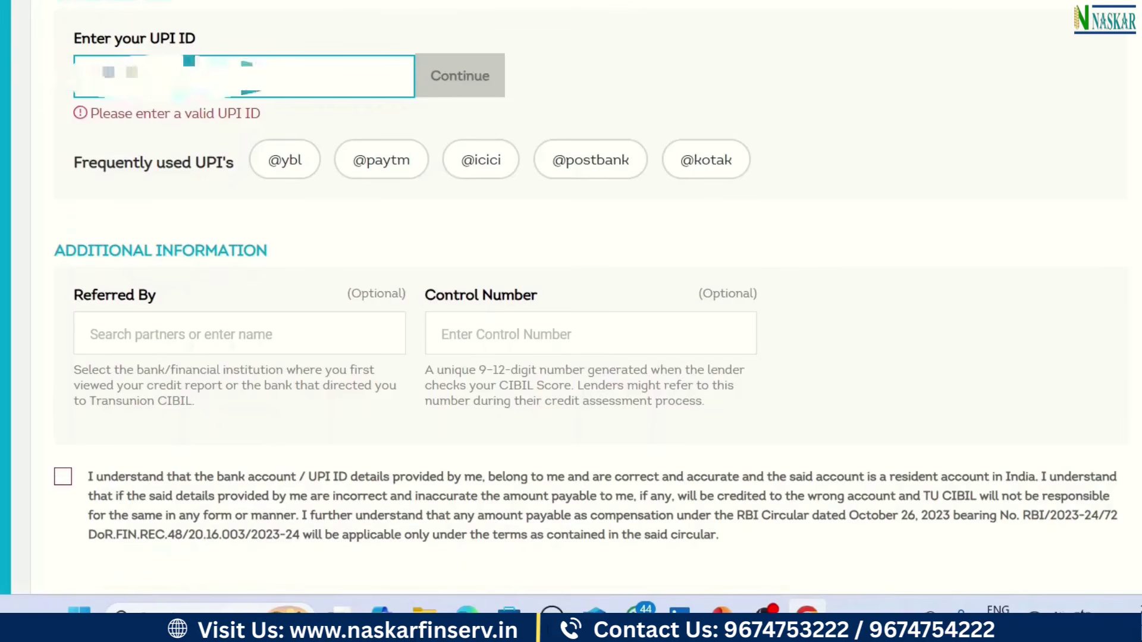
type("*")
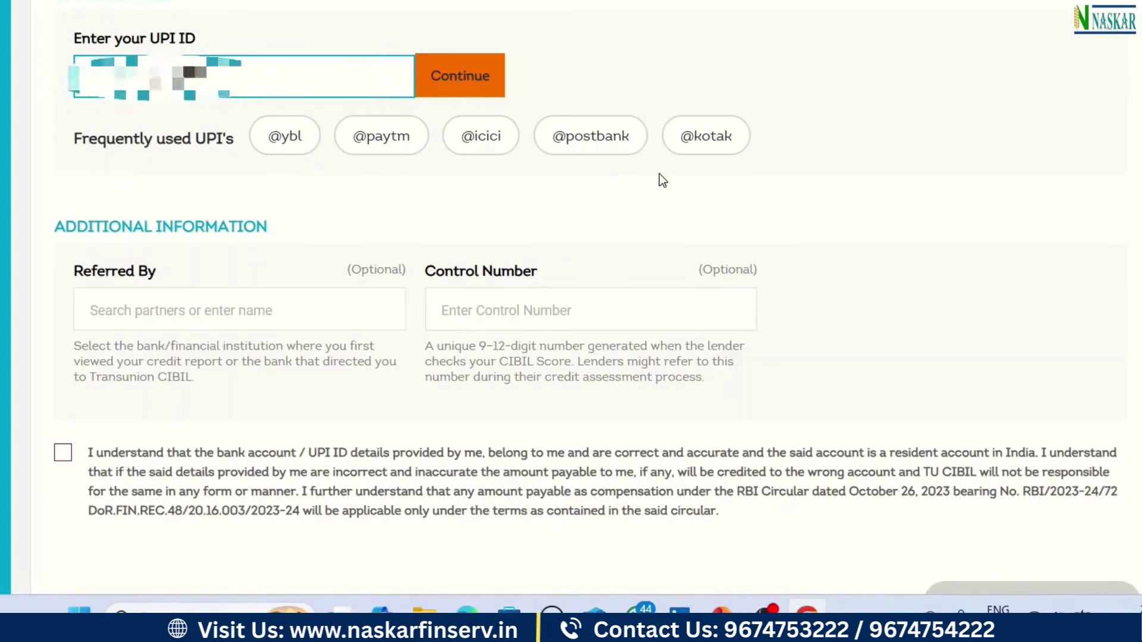
Accept the declaration that the UPI details are correct and validate the entered UPI ID
scroll(660, 174, "down", 3)
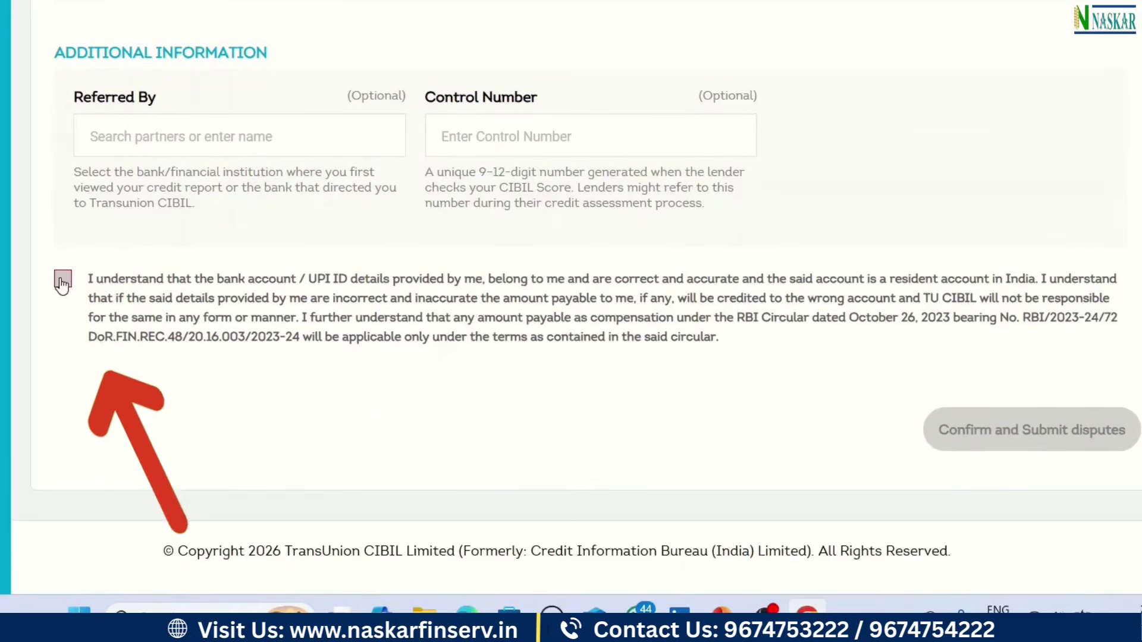
left_click(62, 283)
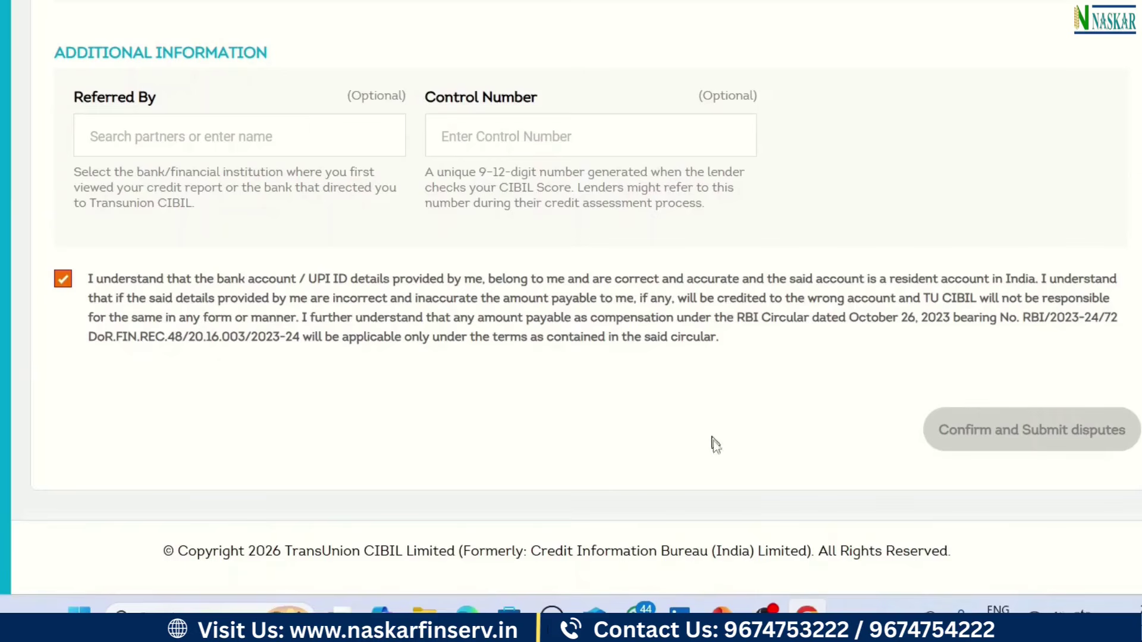
scroll(714, 417, "up", 6)
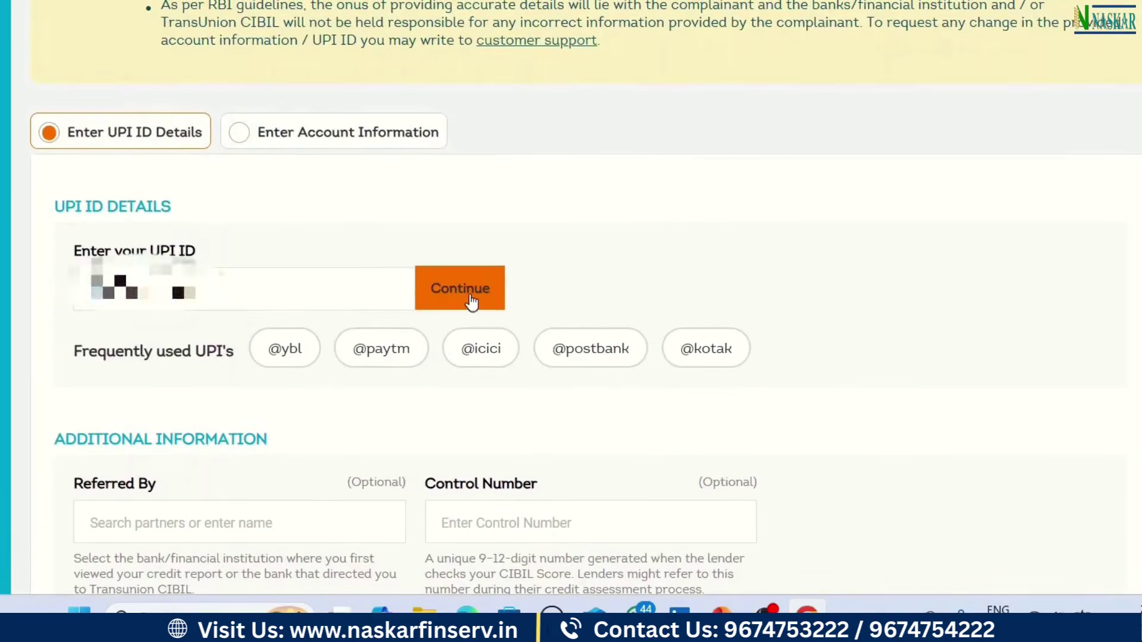
left_click(471, 303)
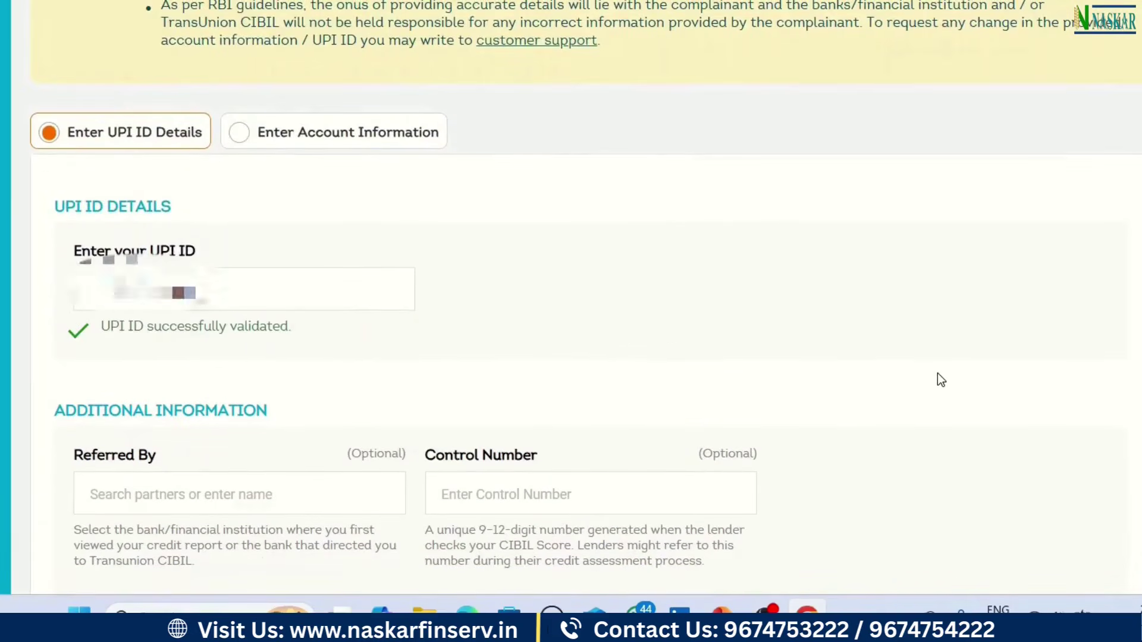
scroll(975, 357, "down", 5)
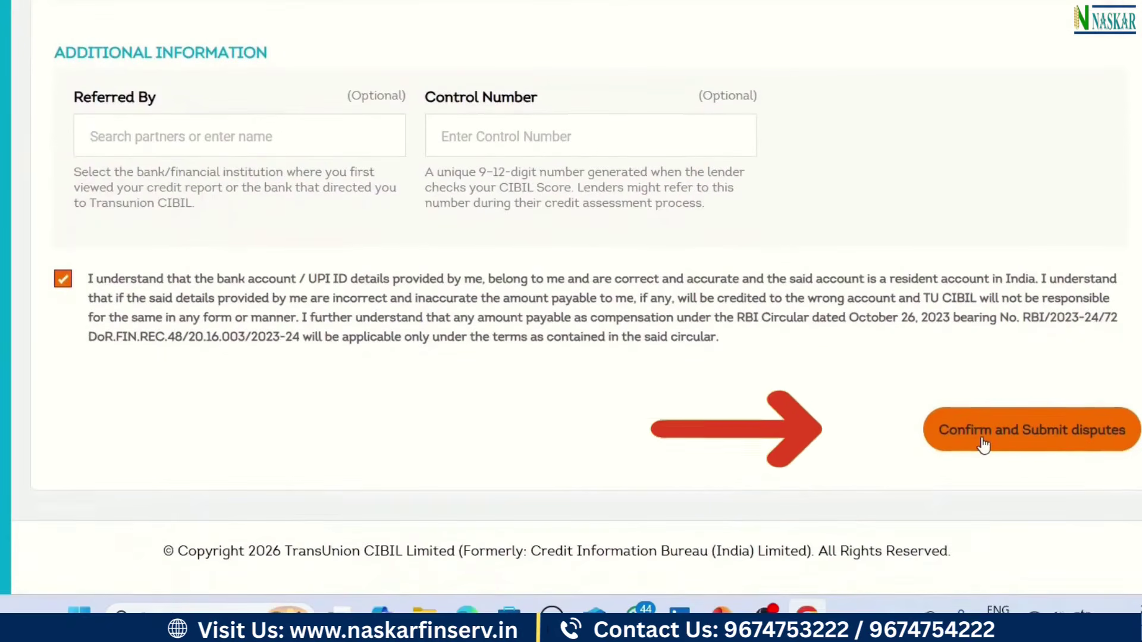